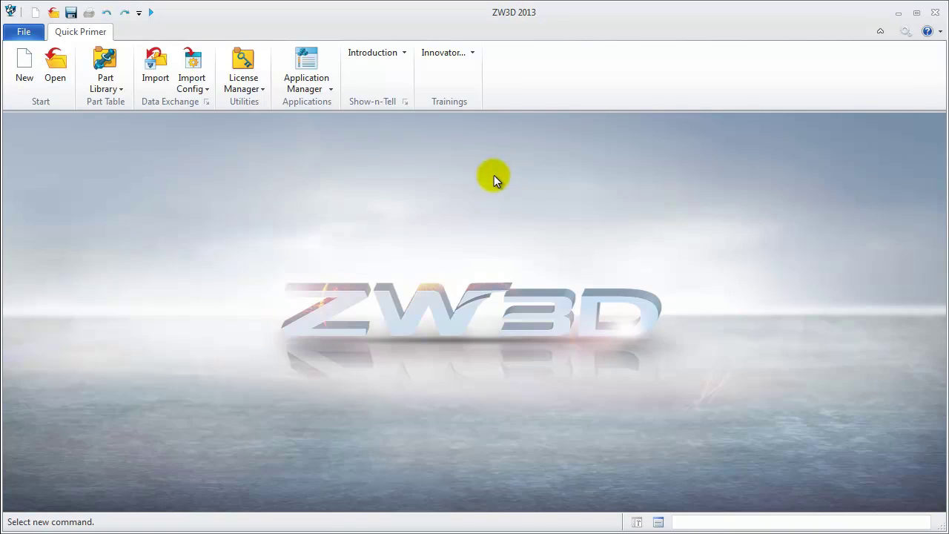
Create a new Multi-Object file named 'ZW3D file' after previewing the other file types.
click(21, 69)
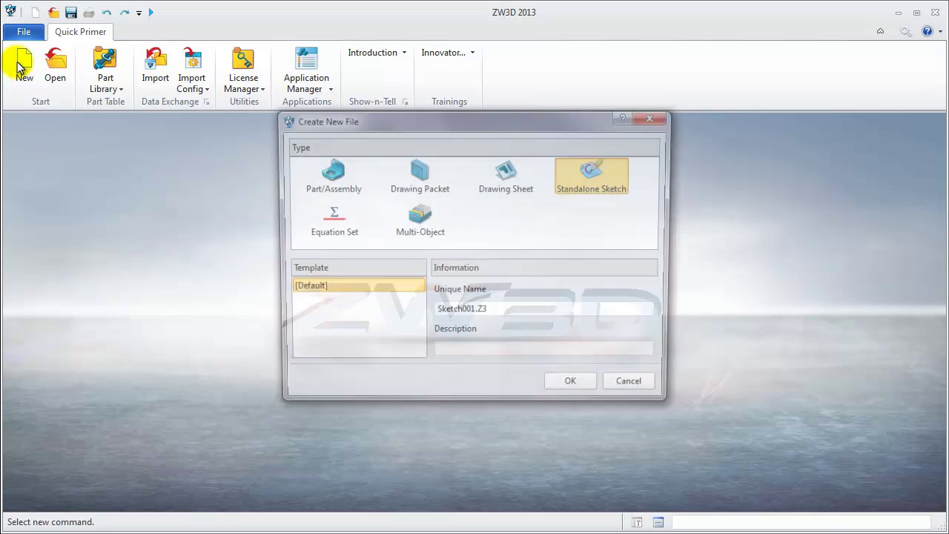
click(318, 174)
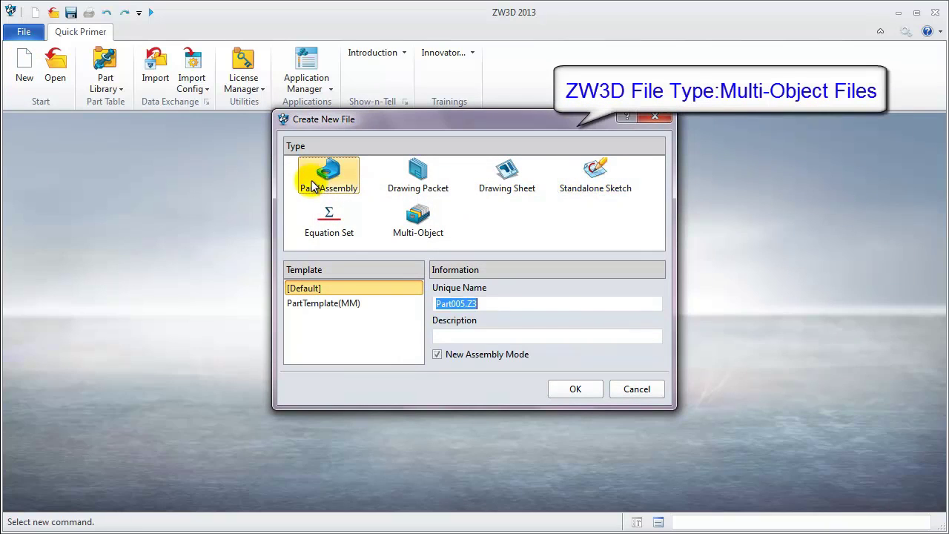
click(397, 192)
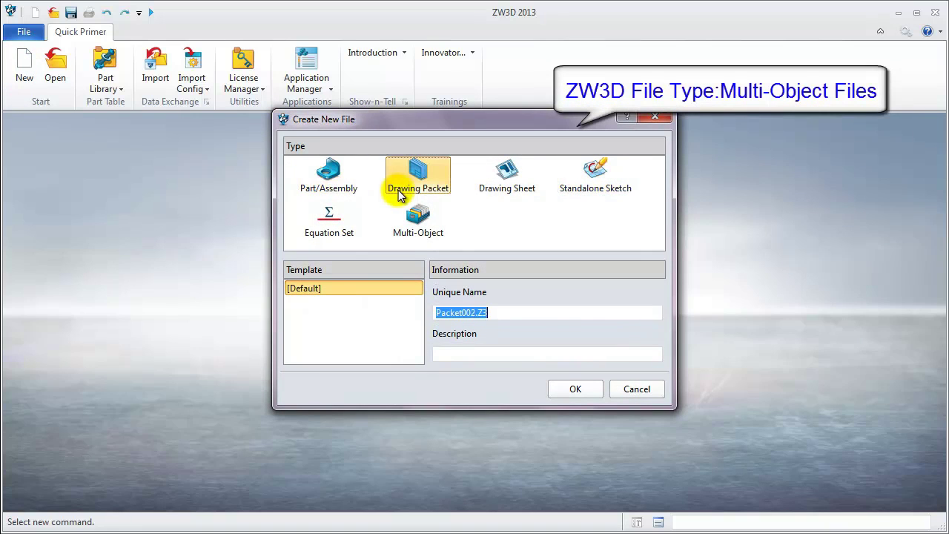
click(530, 190)
click(602, 191)
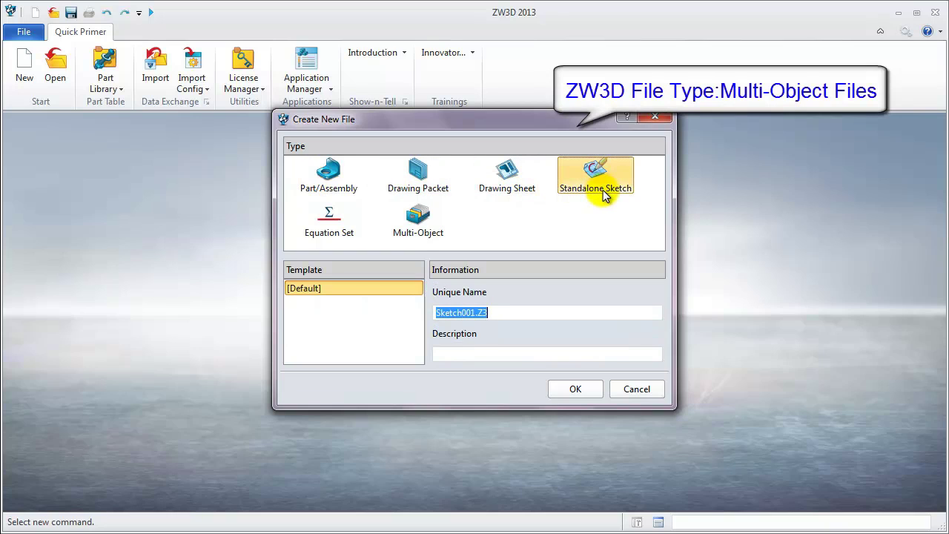
click(429, 224)
text(ZW3D )
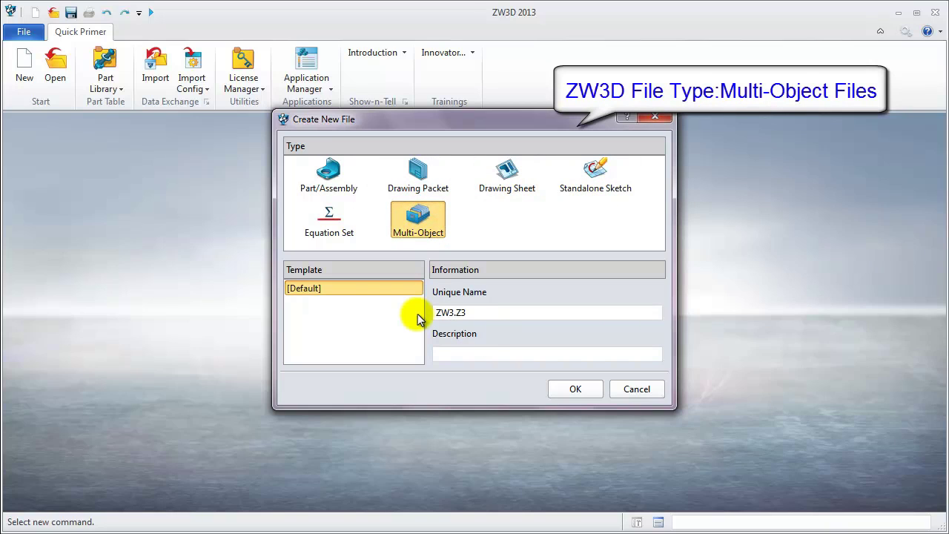
text(file)
key(Return)
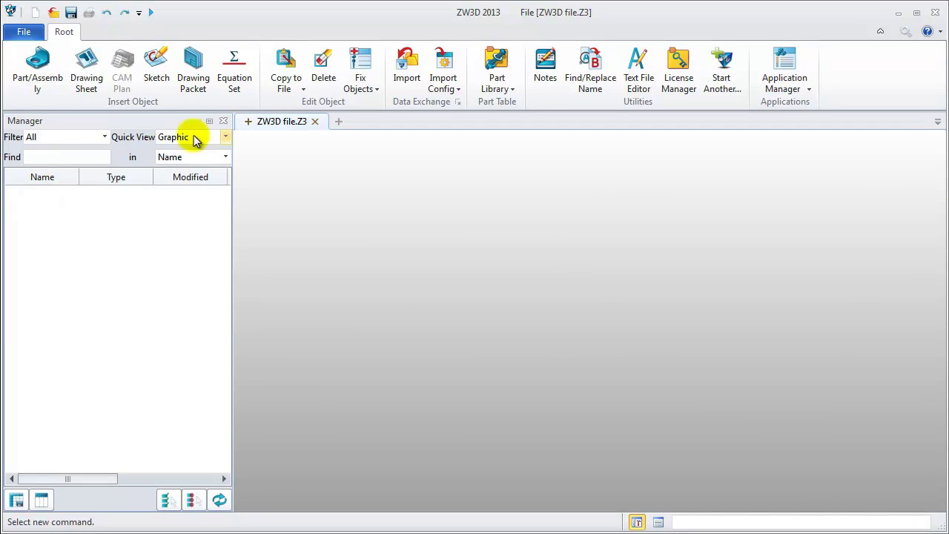
Add a Part/Assembly object named 'solid' to the file.
click(249, 122)
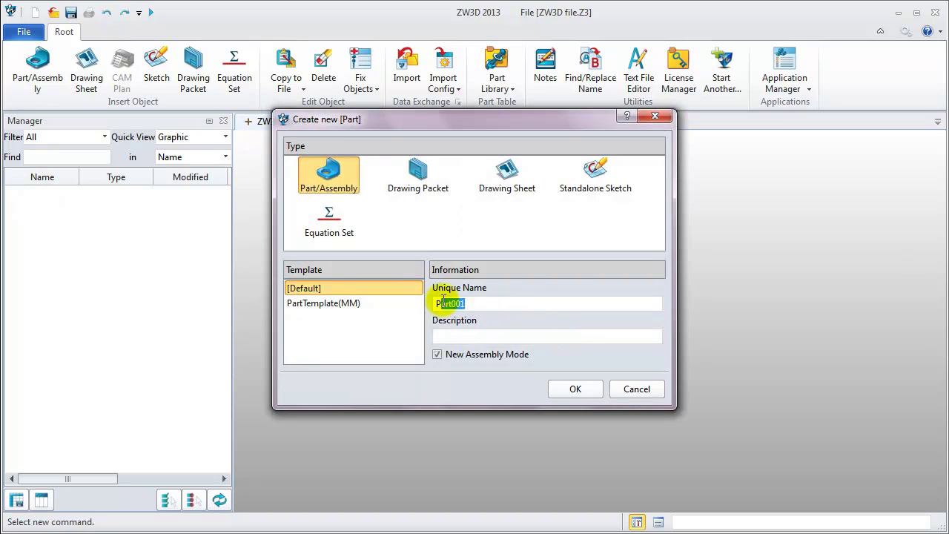
text(solid)
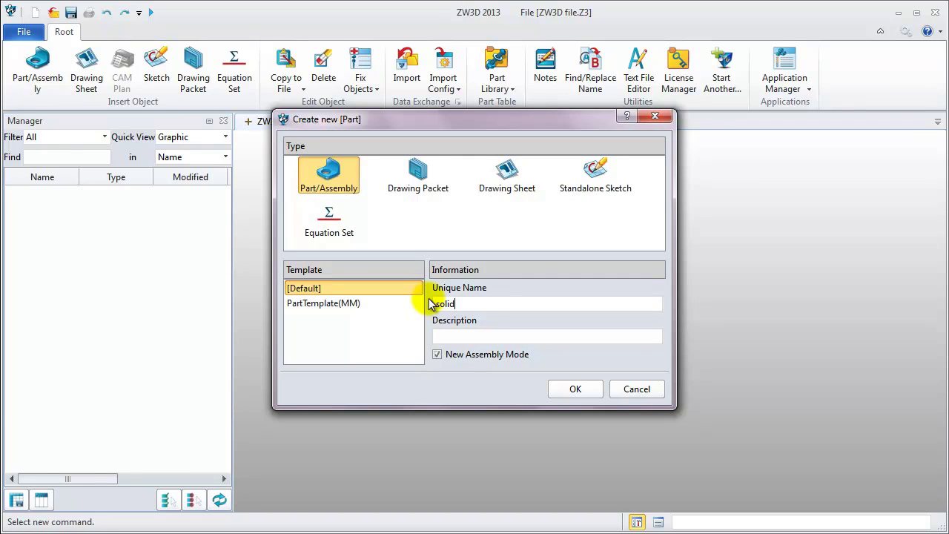
key(Return)
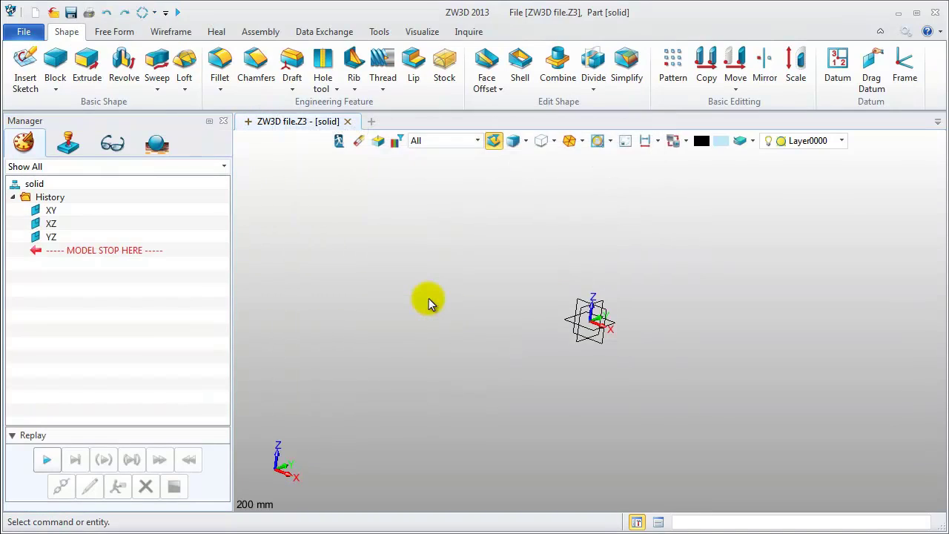
Create a 176×136×26 block with one corner at the origin.
click(55, 65)
click(596, 324)
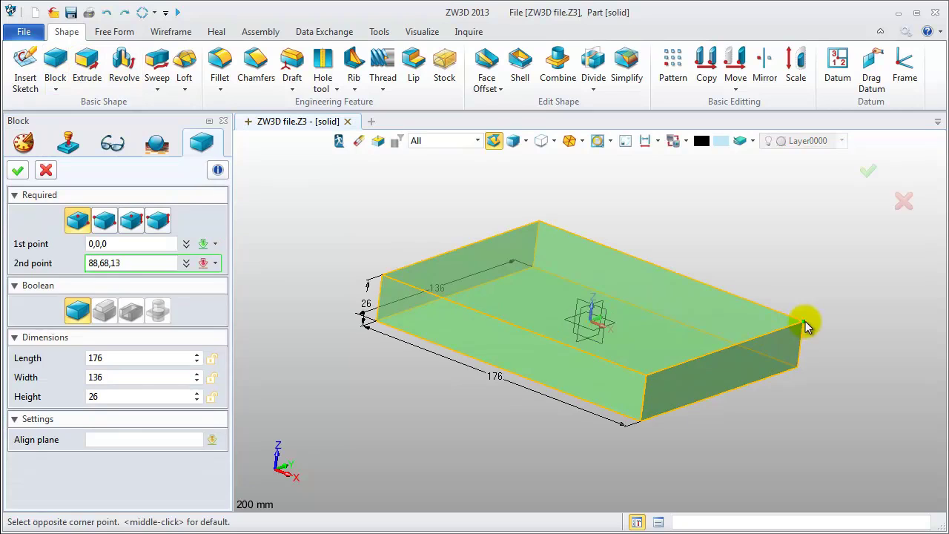
click(805, 322)
middle_click(799, 255)
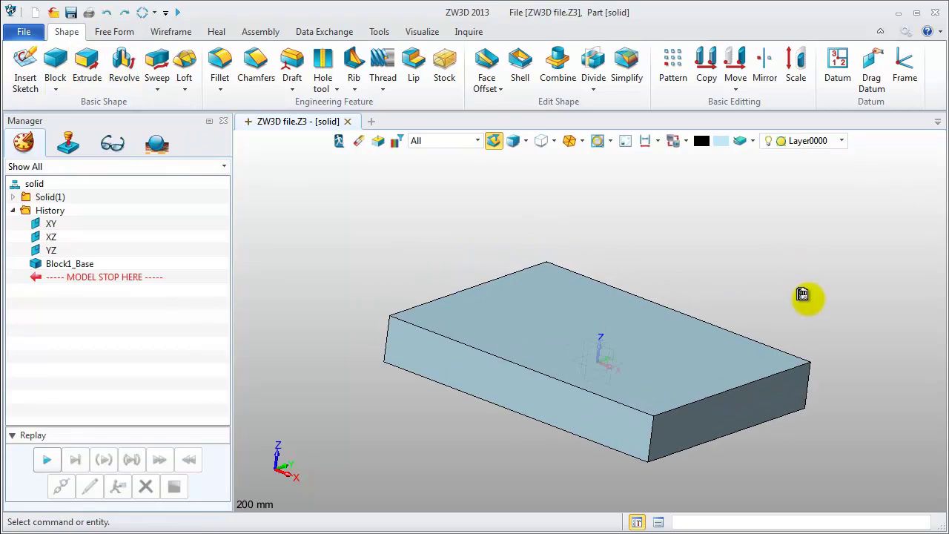
Fillet the block's four vertical corner edges at radius 11.
click(220, 70)
click(389, 343)
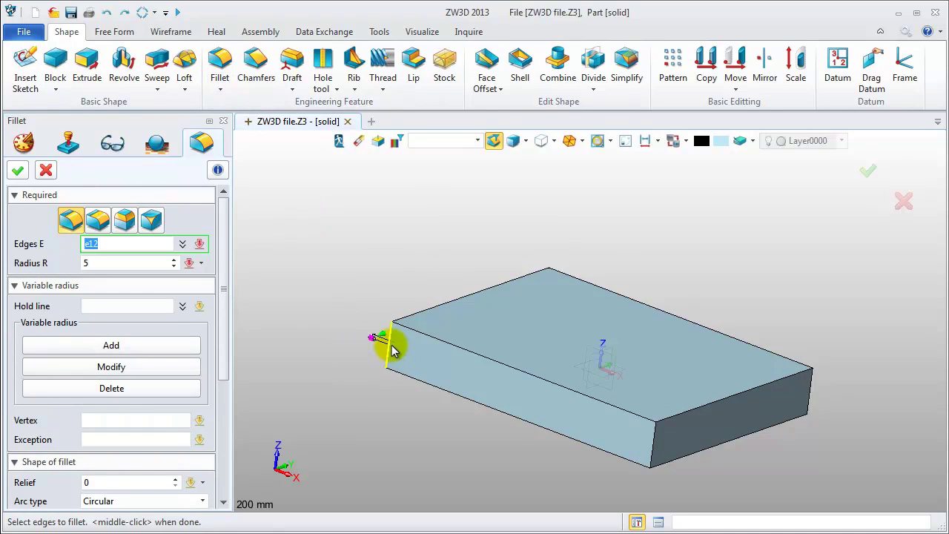
click(655, 443)
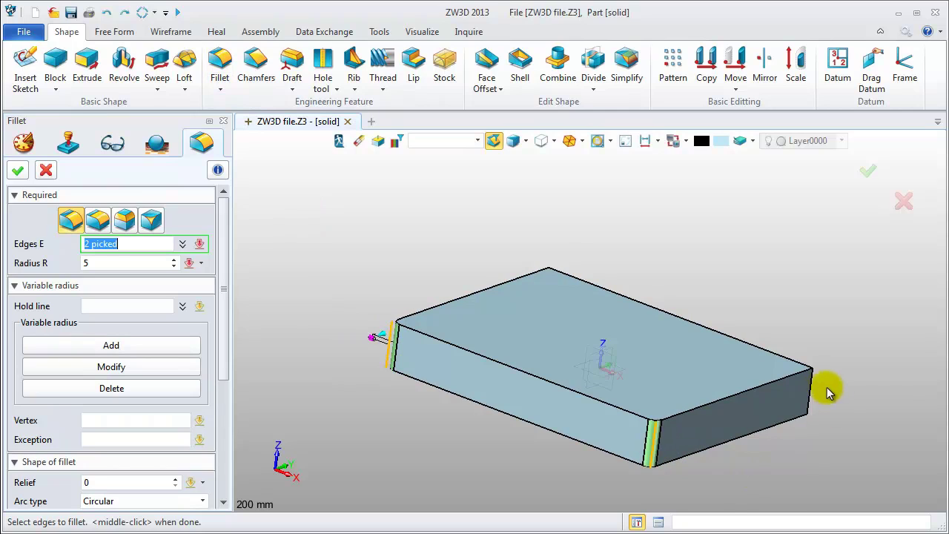
click(811, 395)
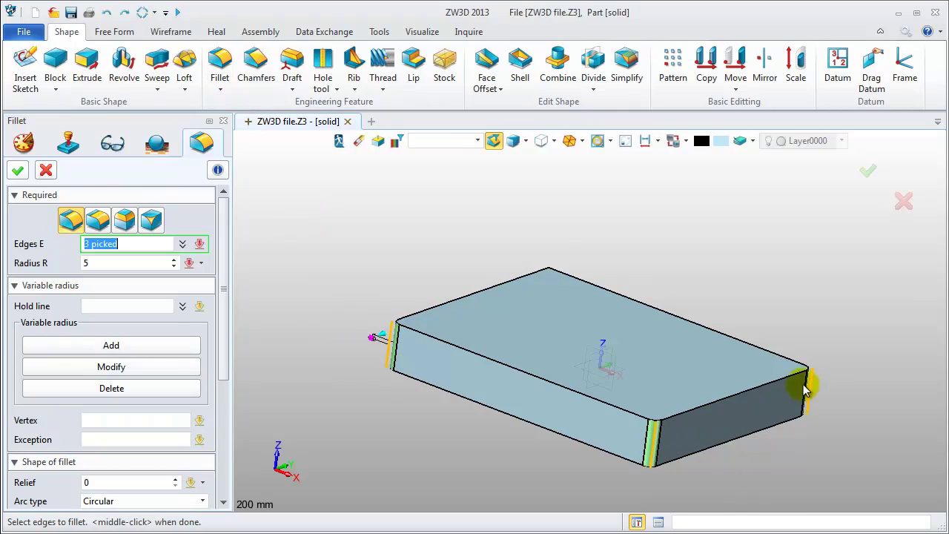
click(543, 140)
click(540, 292)
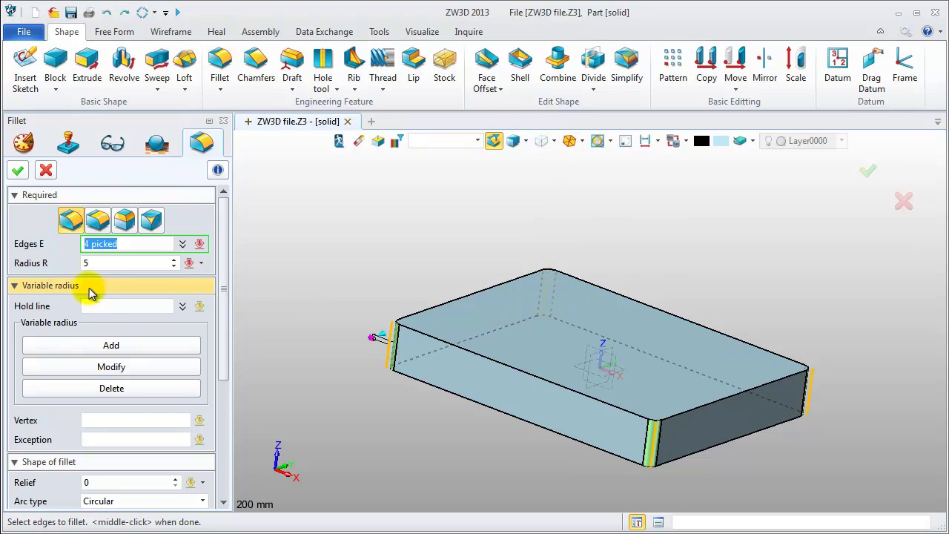
click(105, 264)
key(BackSpace)
text(11)
key(Return)
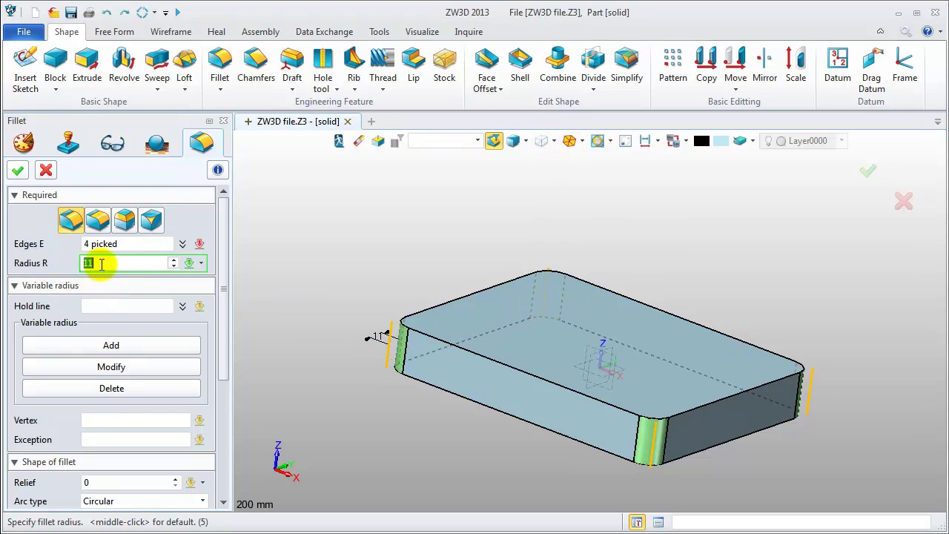
click(18, 170)
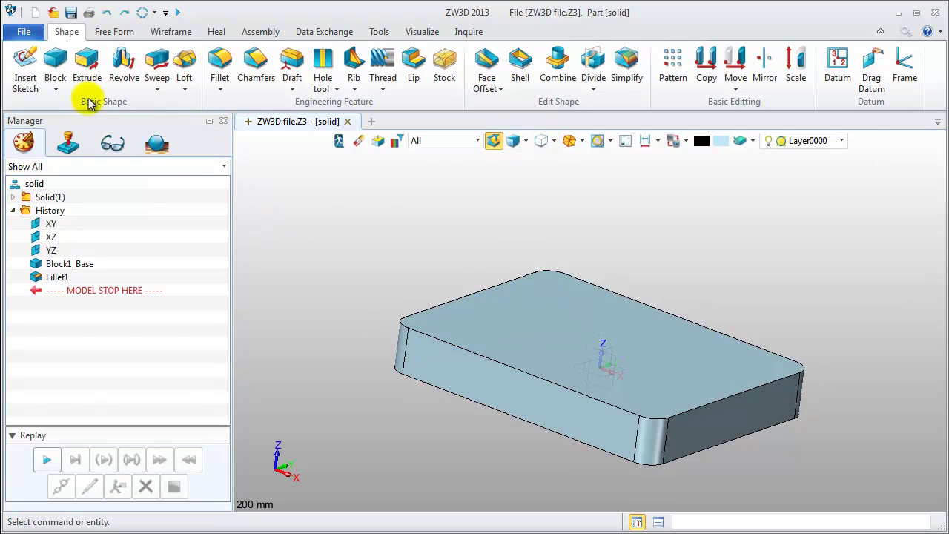
Add a cylinder boss of radius 40 and length 20 on the block top.
click(55, 86)
click(72, 141)
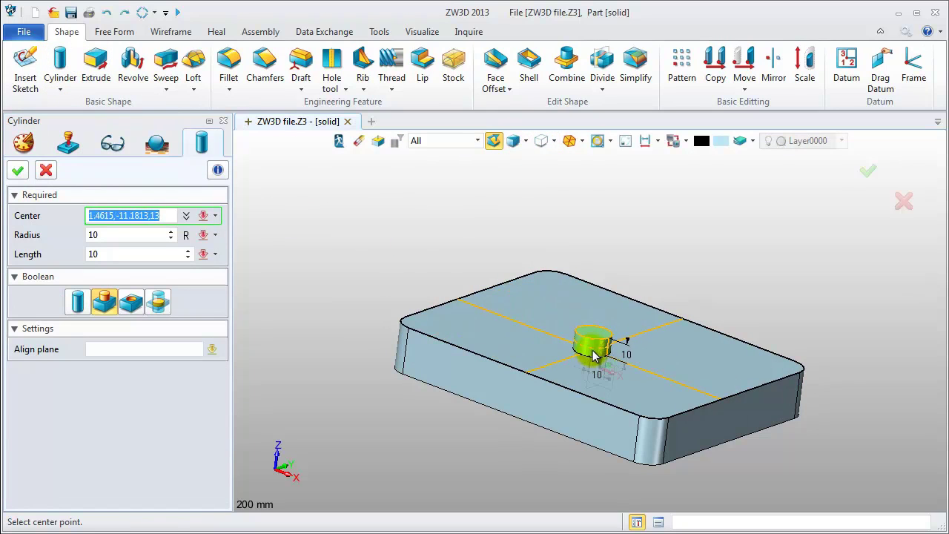
click(594, 340)
click(662, 348)
click(594, 323)
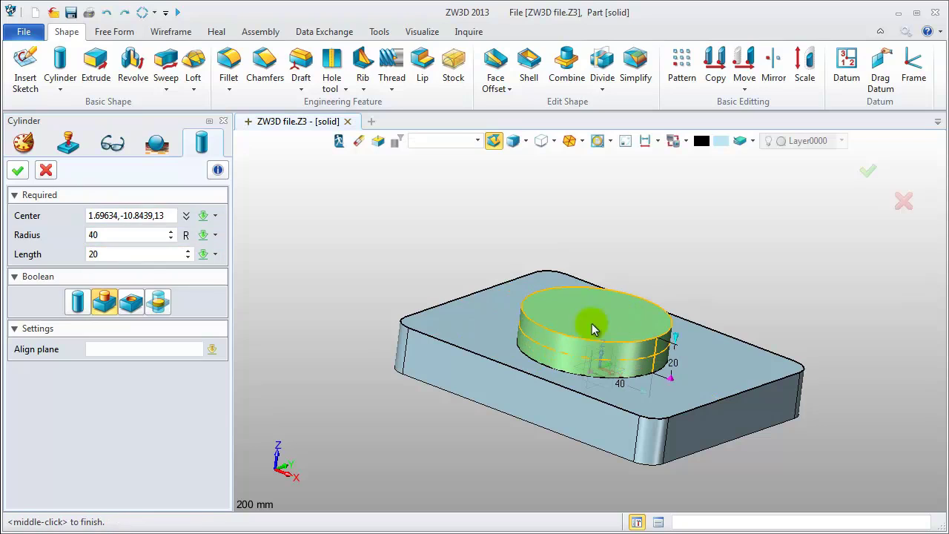
middle_click(415, 274)
Chamfer the cylinder's top edge with a setback of 6.
right_click(610, 344)
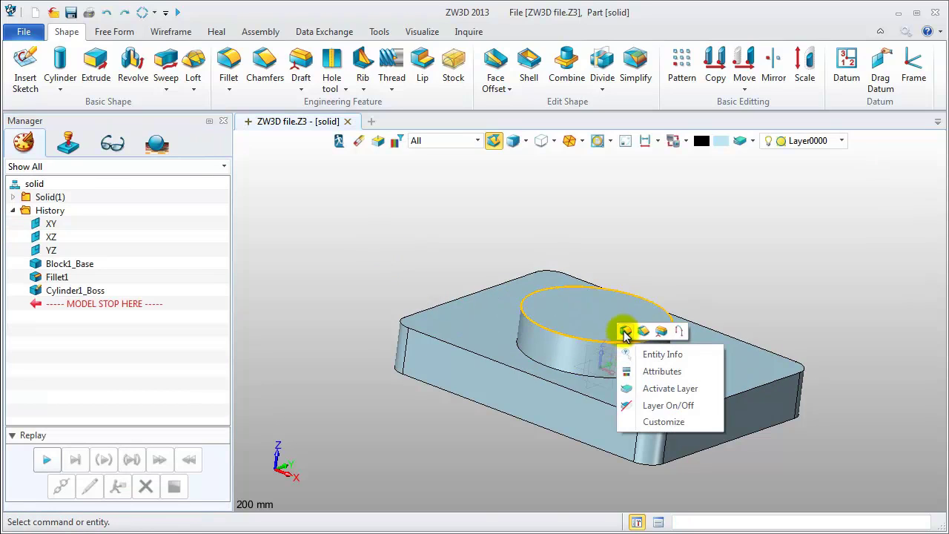
click(642, 390)
drag(649, 340, 554, 284)
middle_click(381, 246)
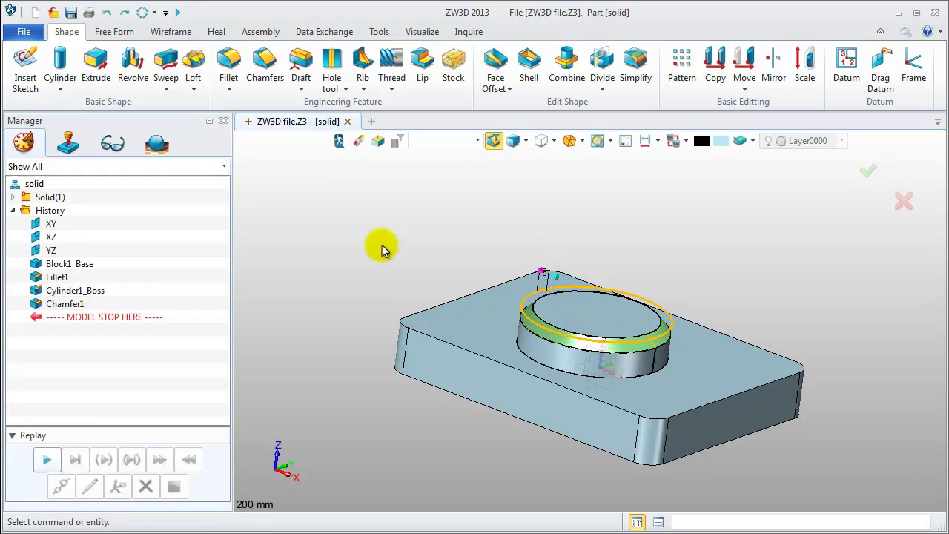
Start an A4_H(ANSI) drawing sheet of the part with view scale 1:2.
right_click(299, 175)
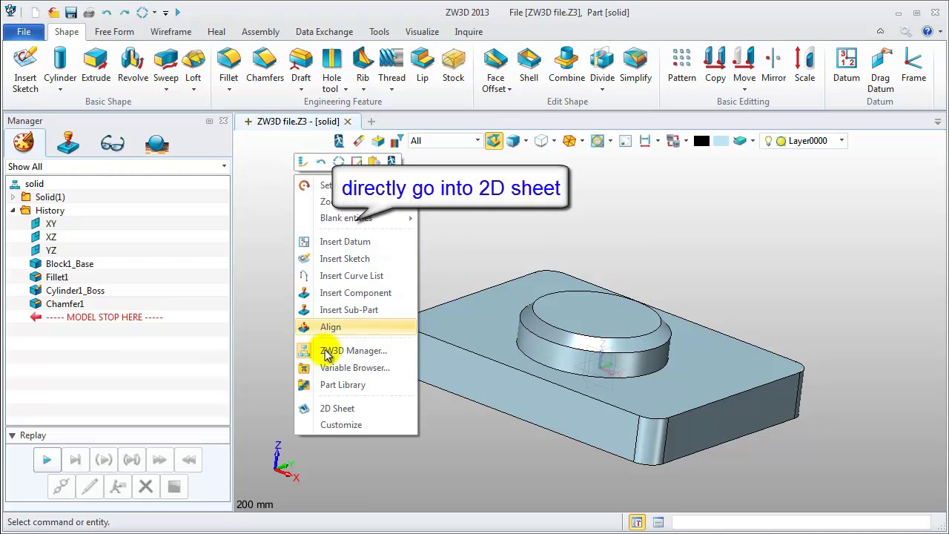
click(330, 408)
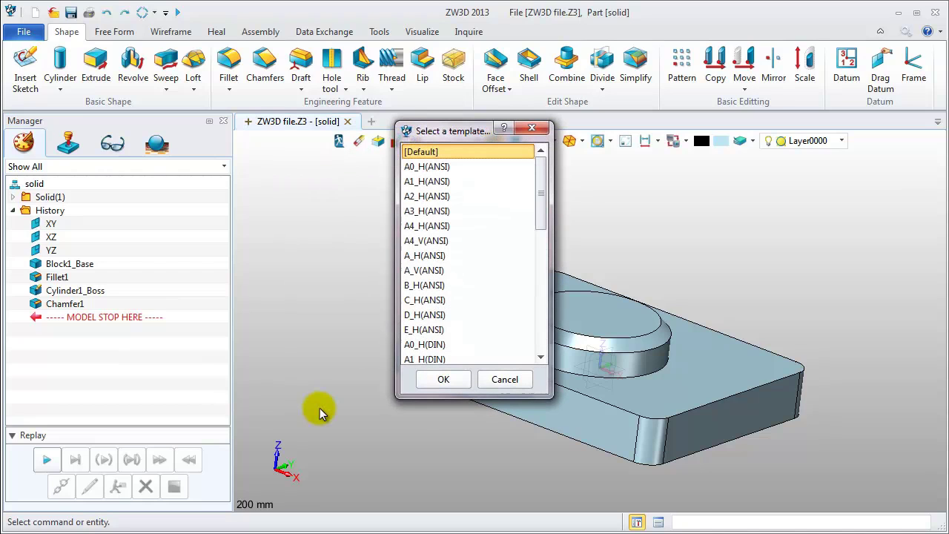
click(417, 228)
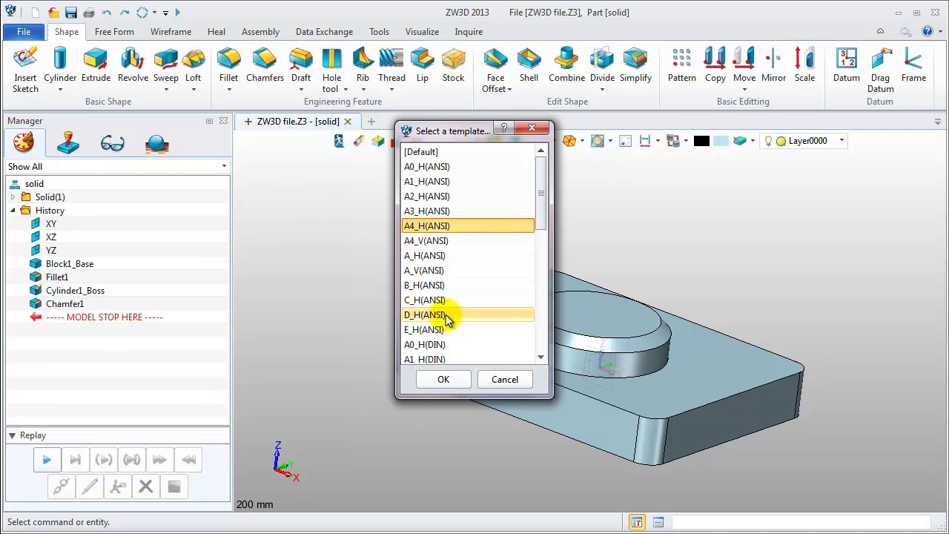
click(441, 377)
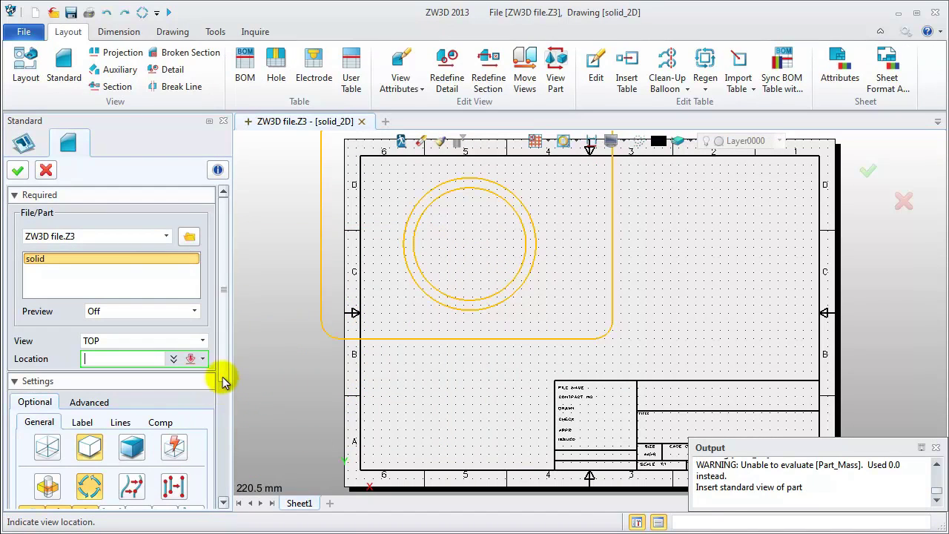
scroll(221, 430, down, 5)
click(197, 440)
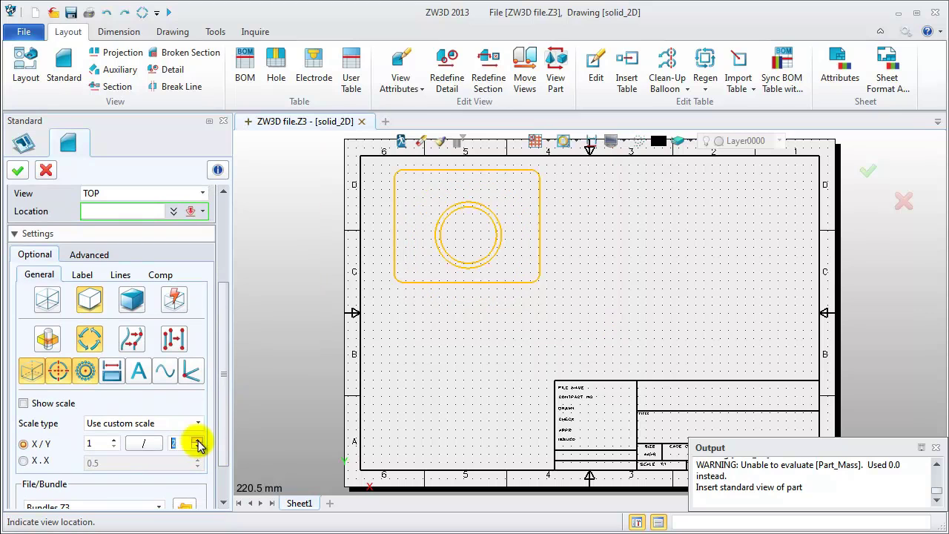
Place the top view plus right-side and front projected views, then close the output messages.
click(470, 231)
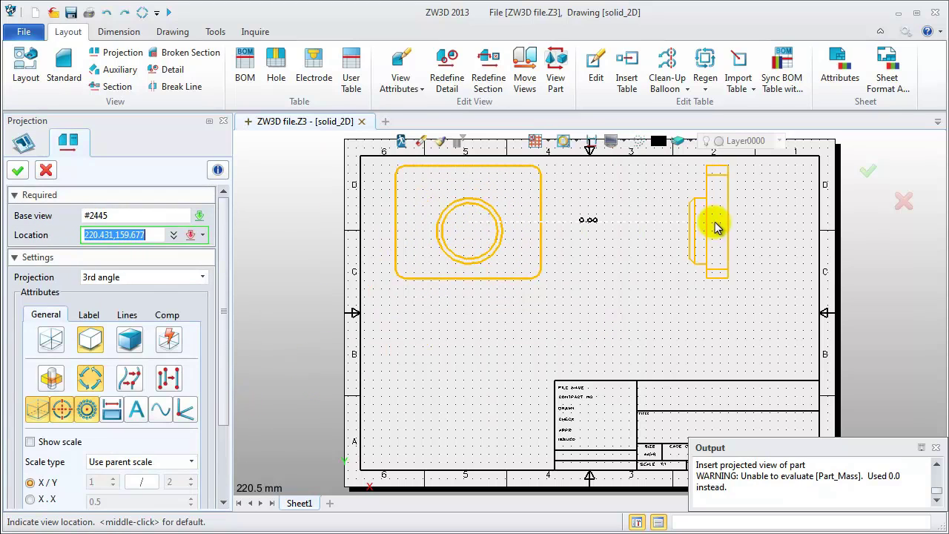
click(708, 226)
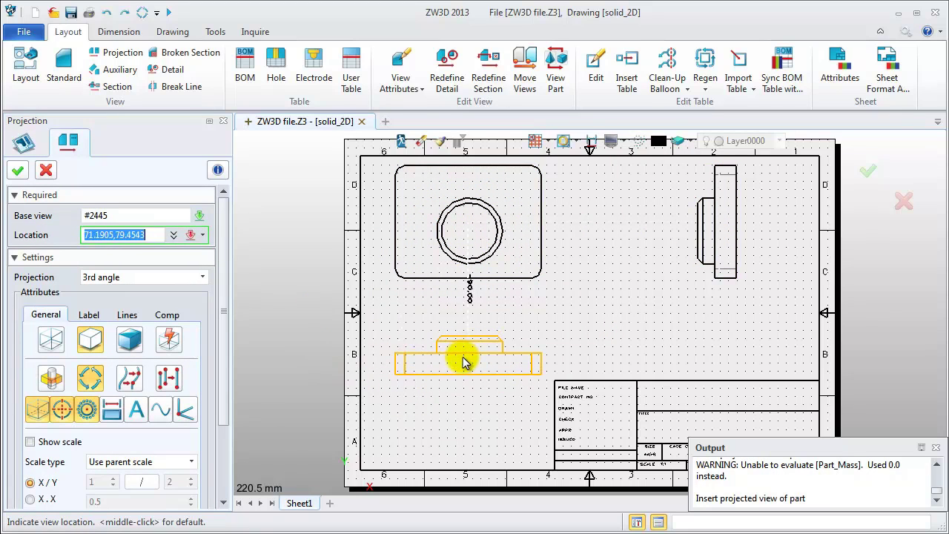
click(469, 356)
middle_click(634, 363)
click(935, 447)
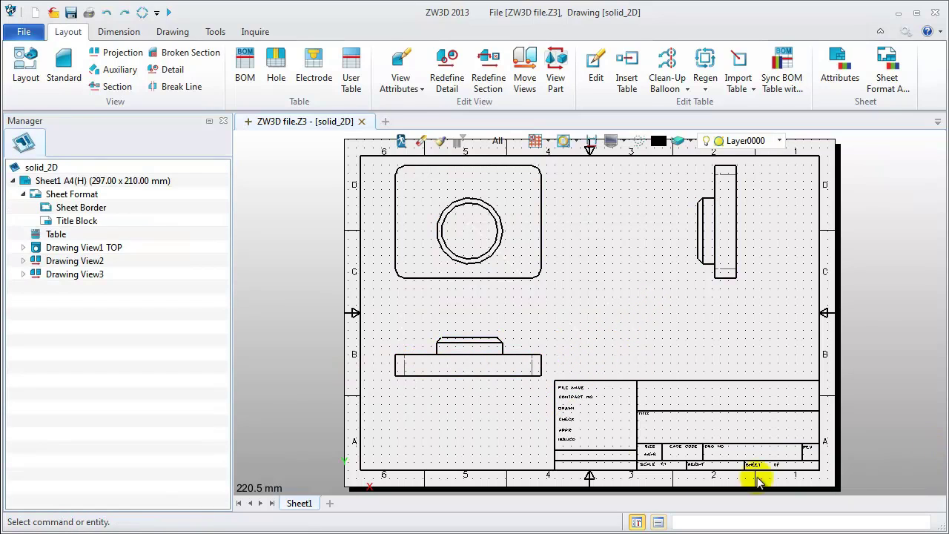
Exit the drawing to the file's object list and preview the solid and solid_2D objects.
click(399, 143)
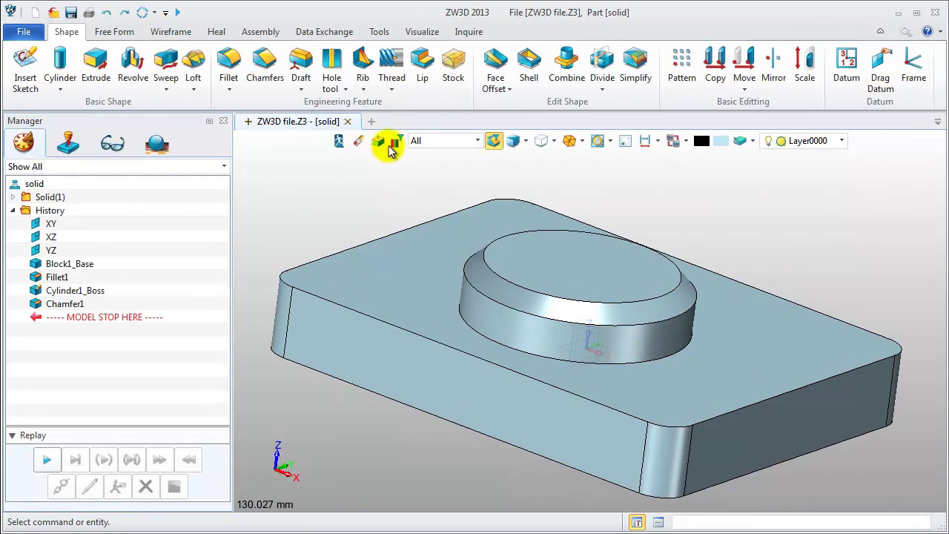
click(333, 143)
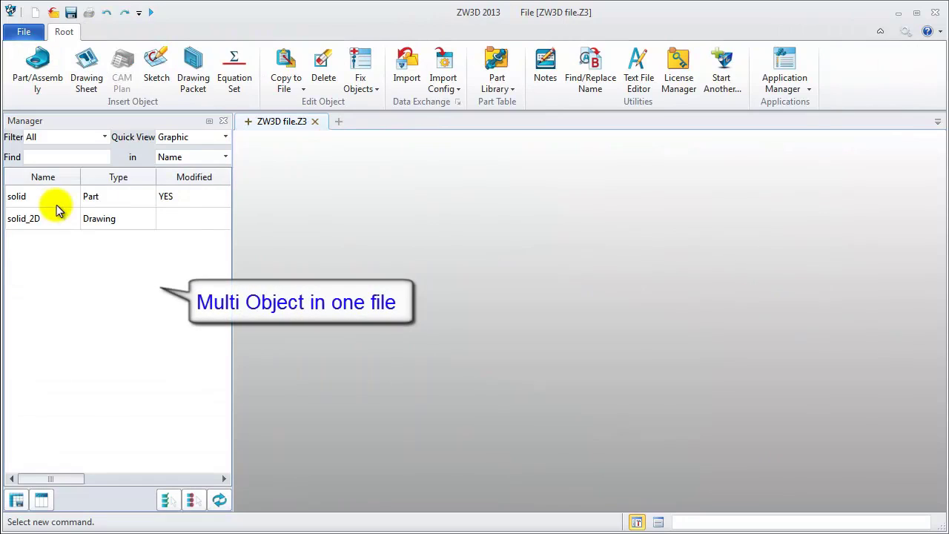
click(87, 198)
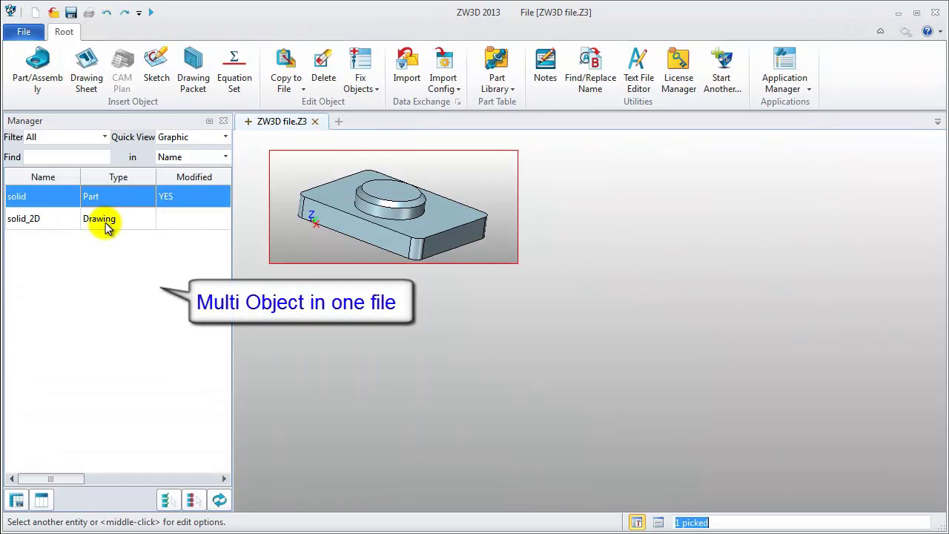
click(104, 221)
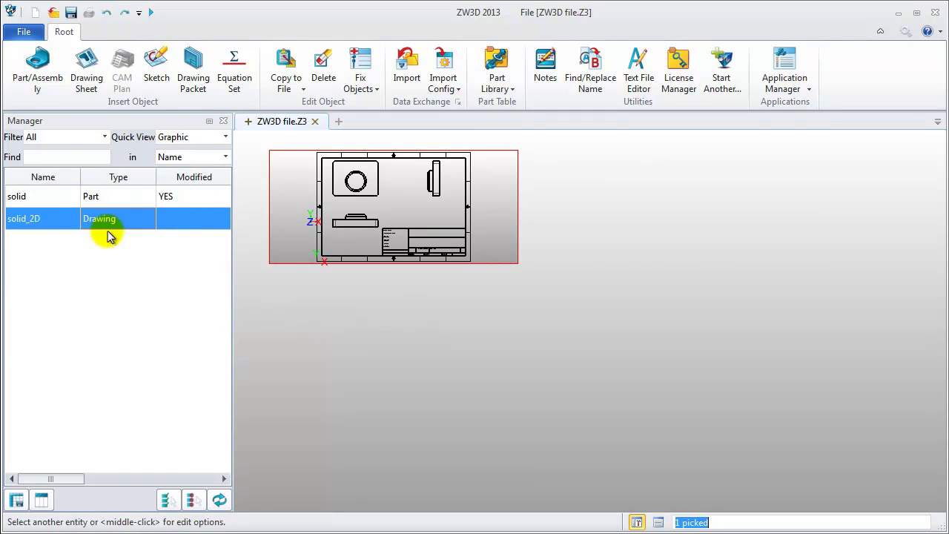
Reopen the solid part for modelling and pan it into view.
double_click(62, 196)
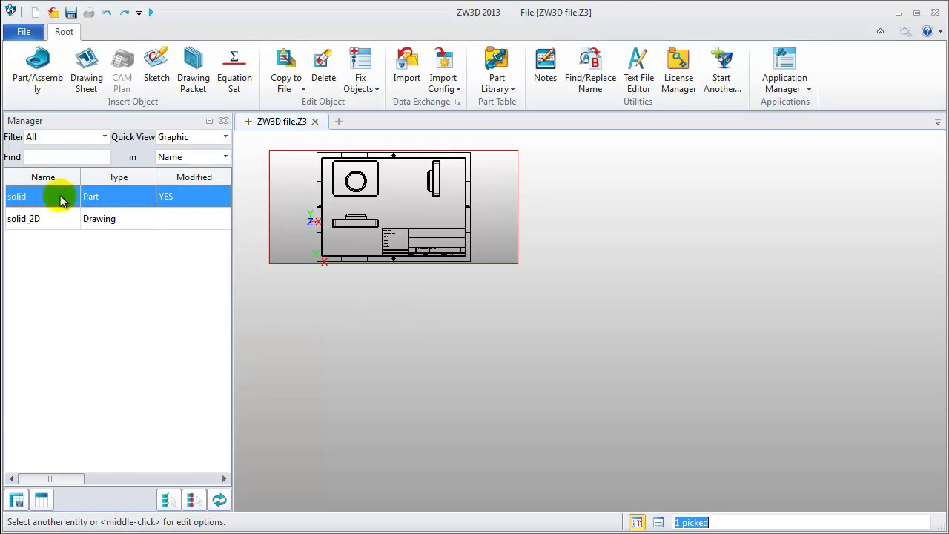
scroll(304, 200, down, 3)
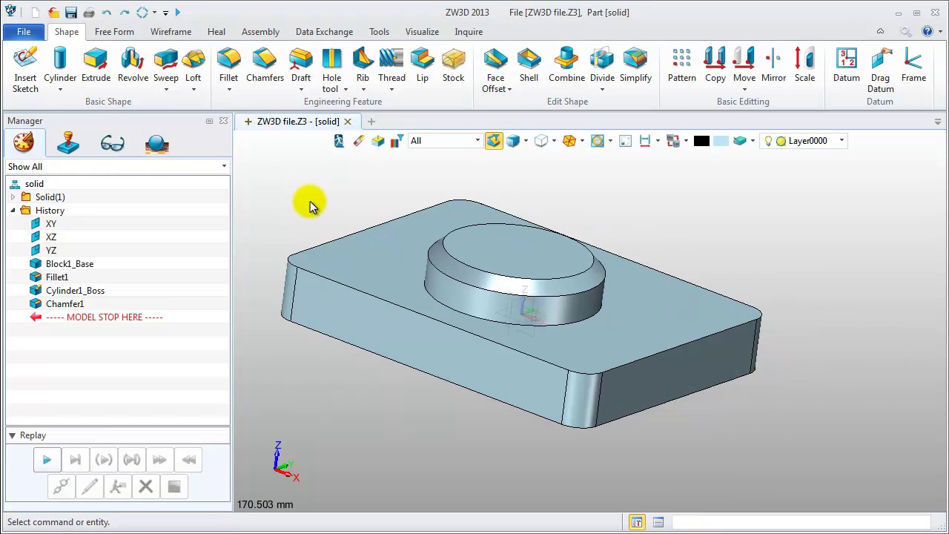
middle_drag(300, 189, 324, 186)
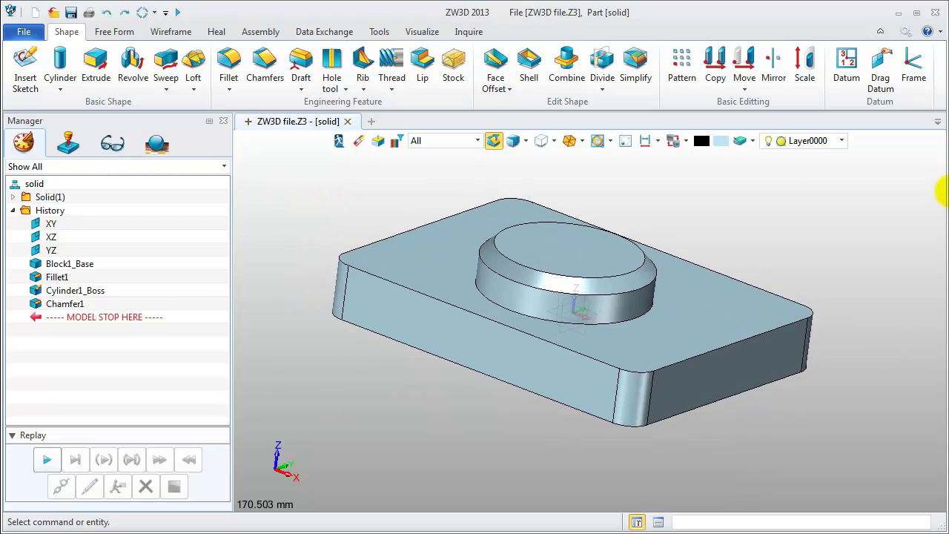
In Configuration, disable the gradient background and apply it to the active object.
click(906, 31)
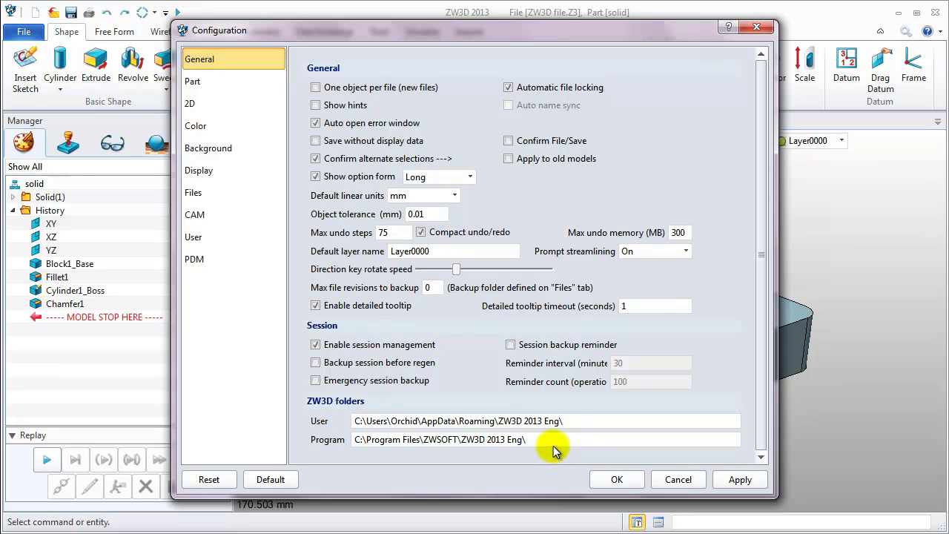
click(196, 83)
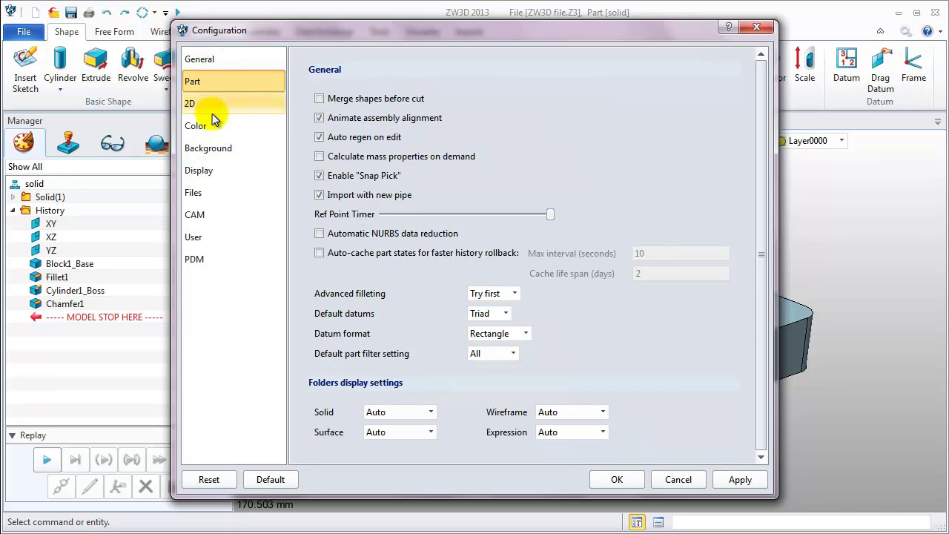
click(212, 108)
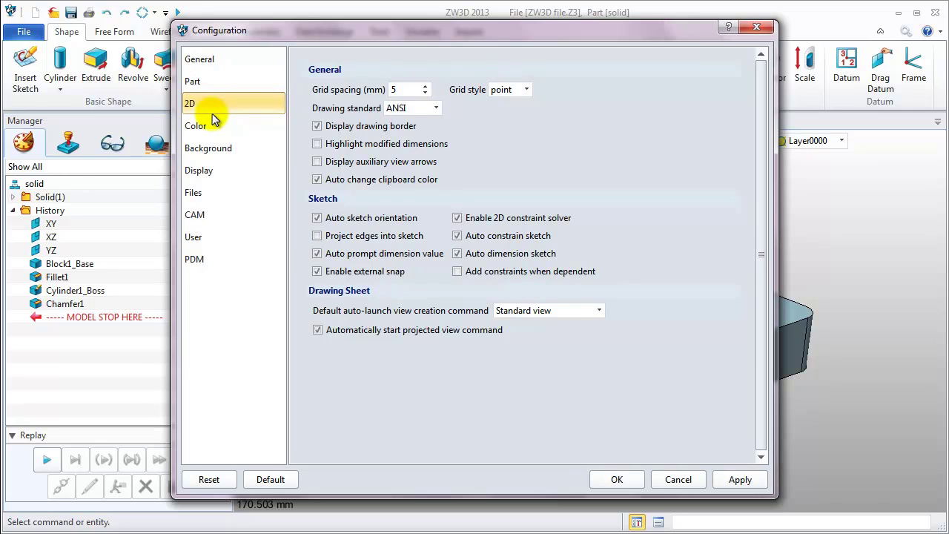
click(196, 126)
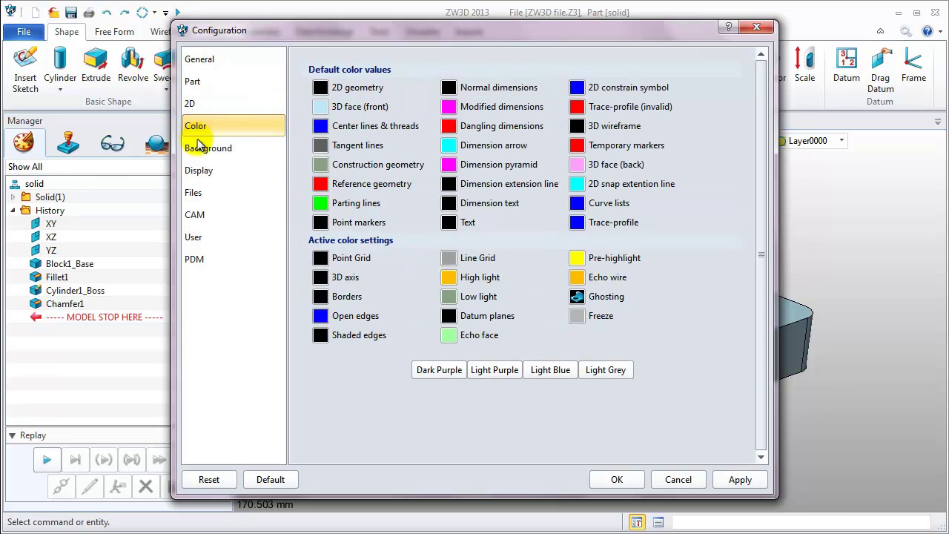
click(198, 147)
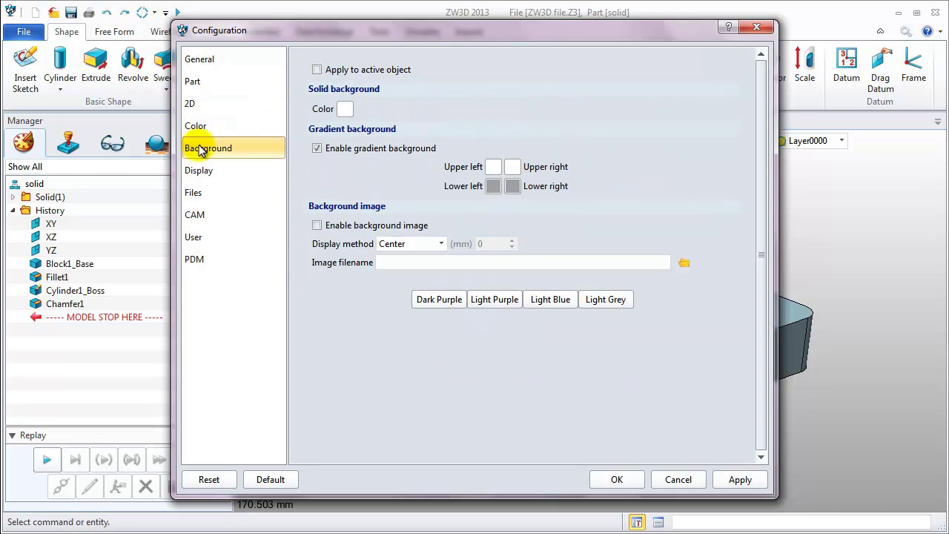
click(316, 70)
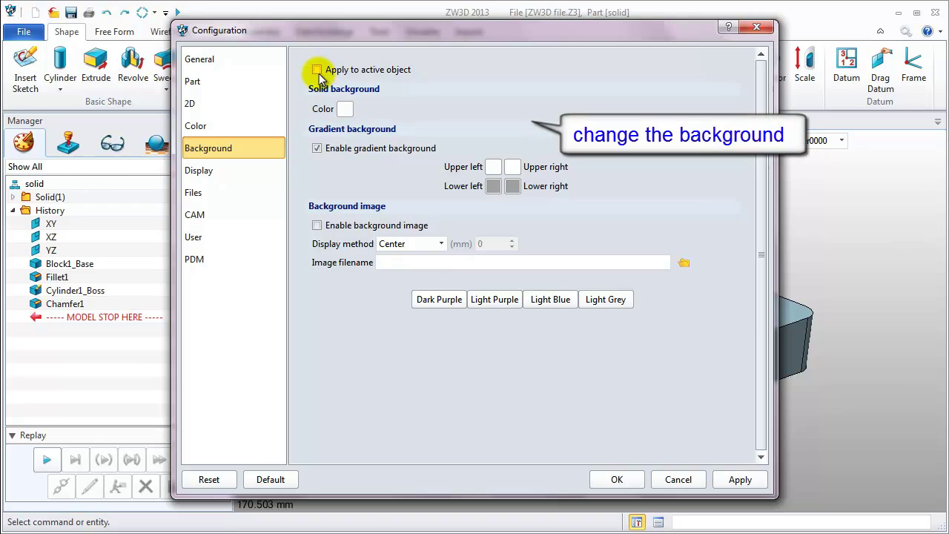
click(317, 148)
click(739, 479)
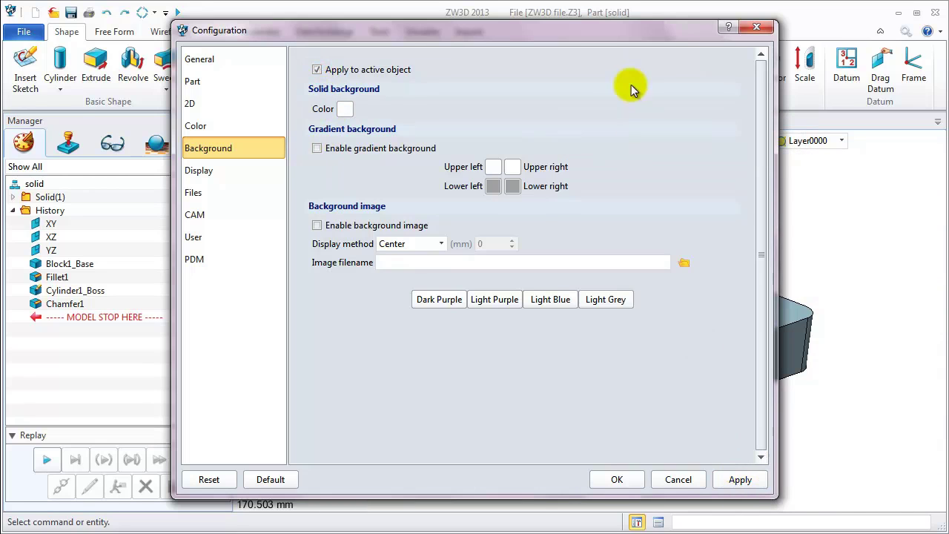
drag(656, 42, 687, 56)
Set the ZW3D file folder to F:\ZW3D Training and save the configuration.
click(244, 207)
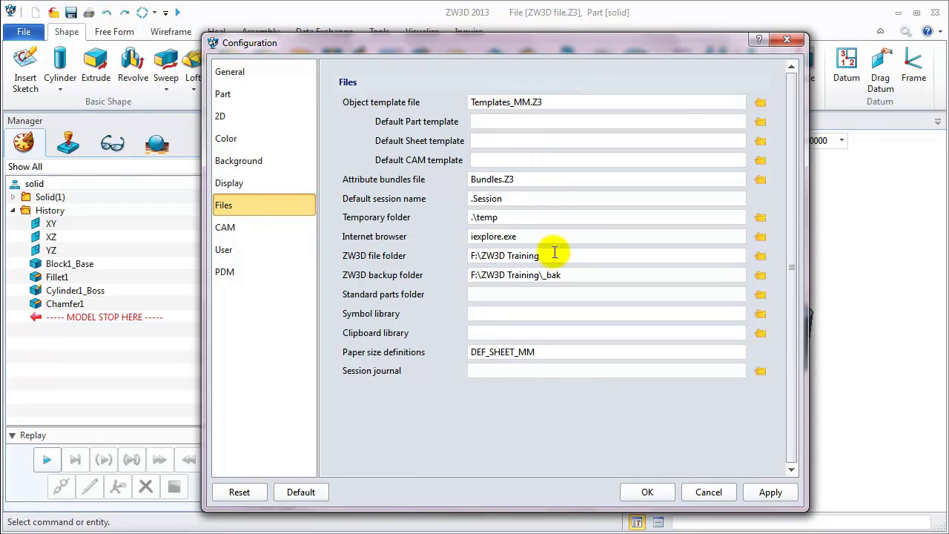
drag(587, 256, 467, 255)
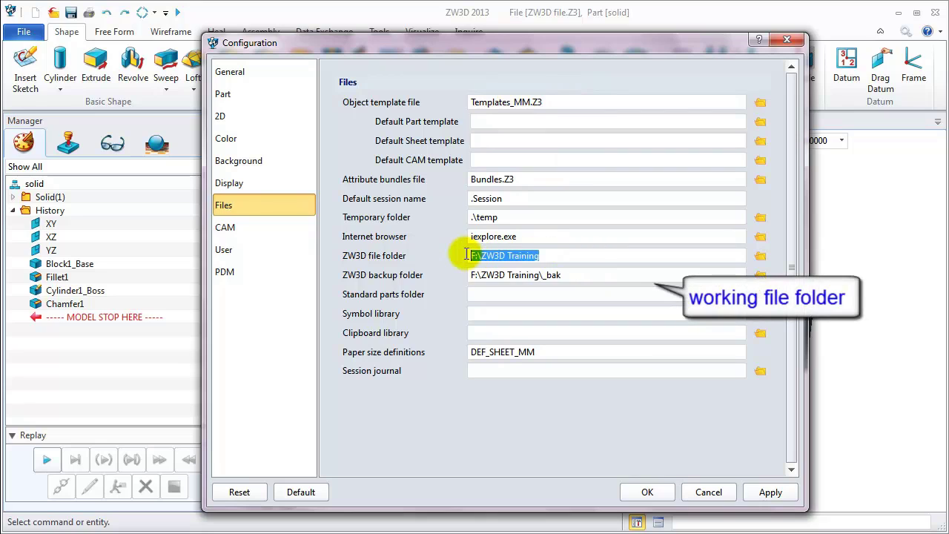
click(615, 254)
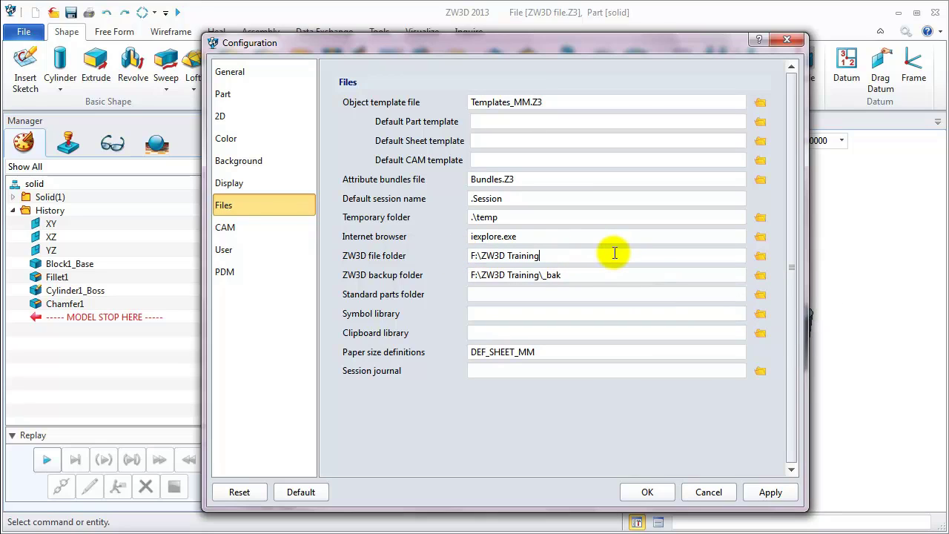
click(760, 256)
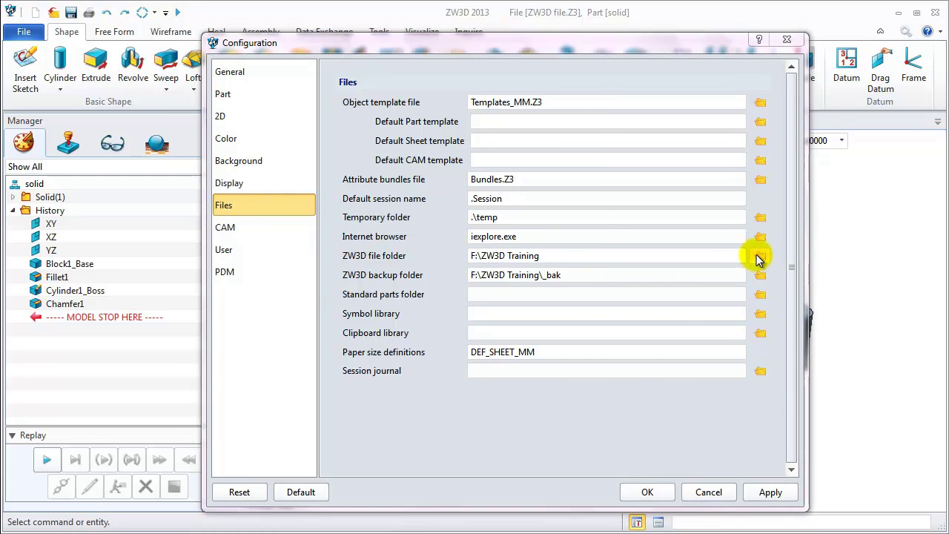
click(454, 203)
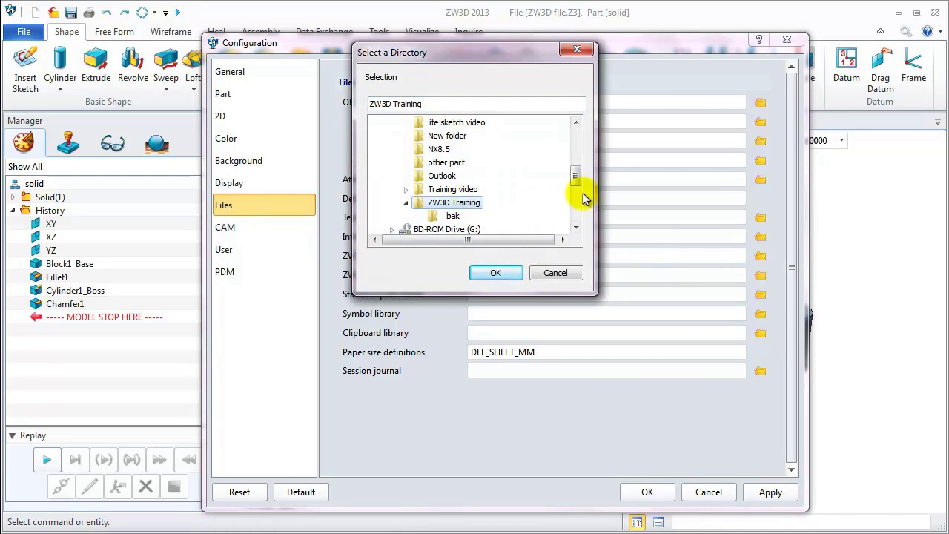
mouse_move(577, 176)
mouse_down()
mouse_move(578, 164)
mouse_move(576, 185)
mouse_up()
click(496, 273)
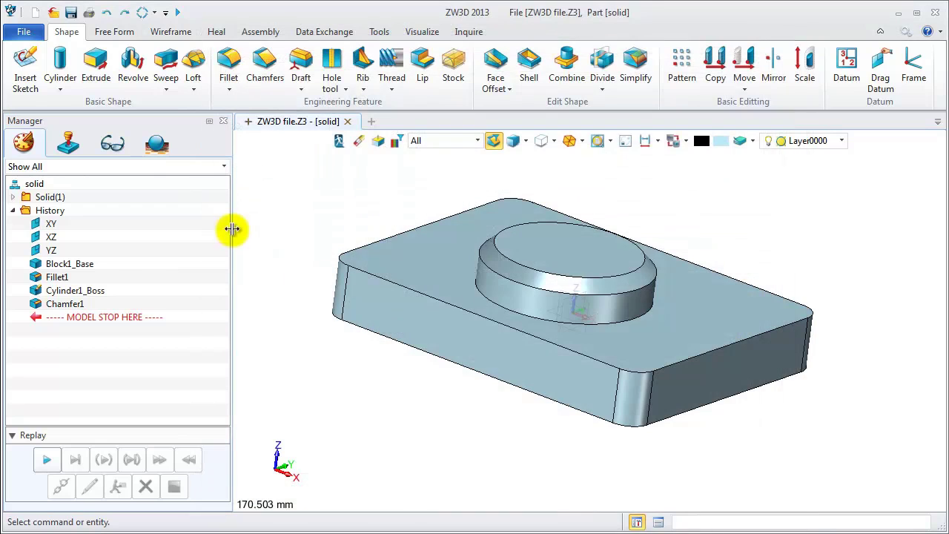
click(645, 491)
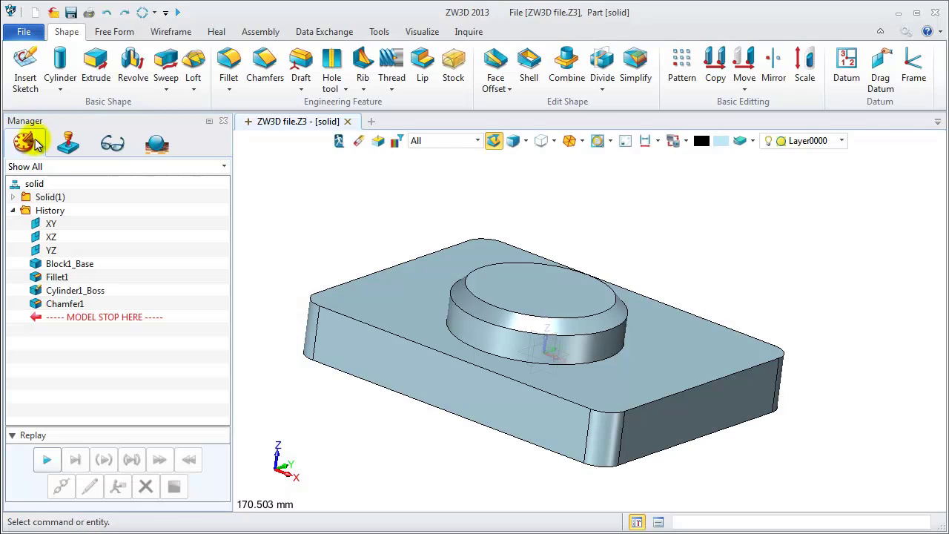
Open Plate.Z3 and its Plate part for modelling.
click(53, 13)
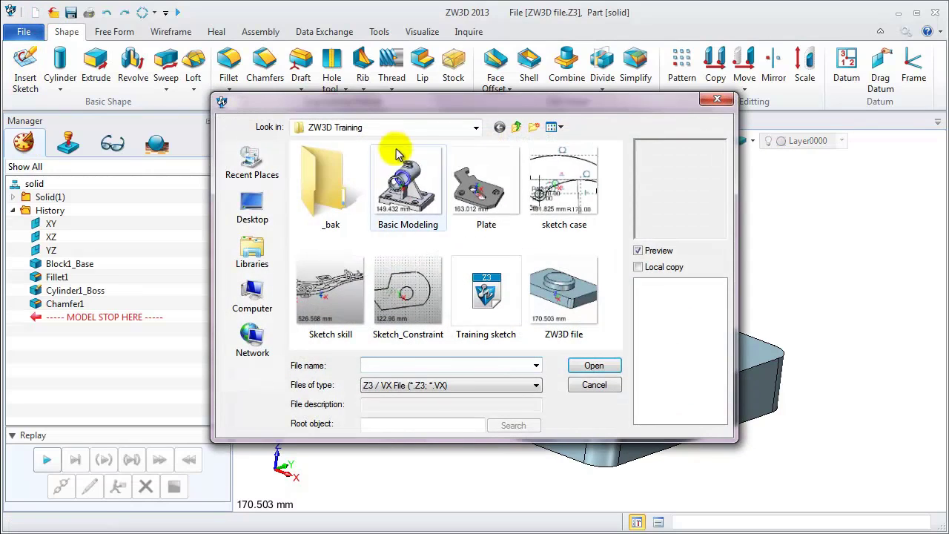
double_click(476, 181)
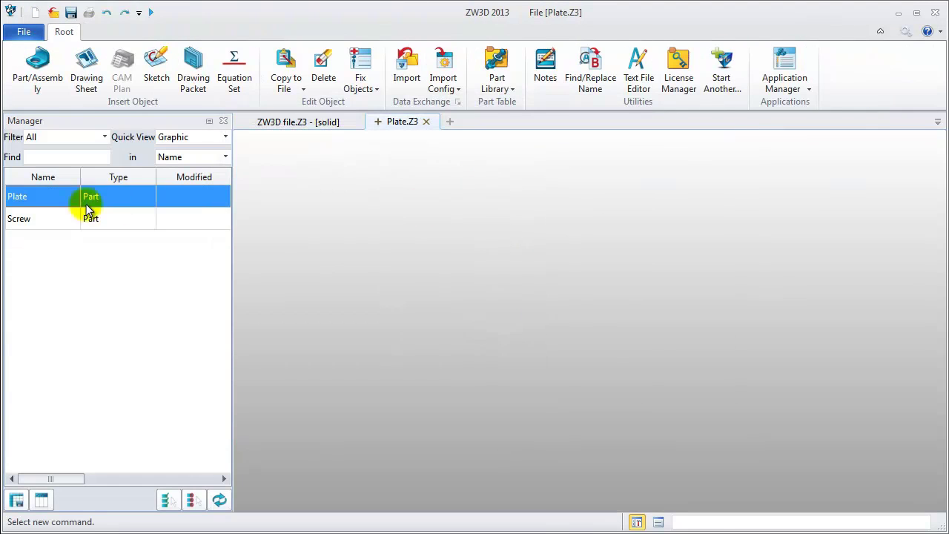
double_click(40, 199)
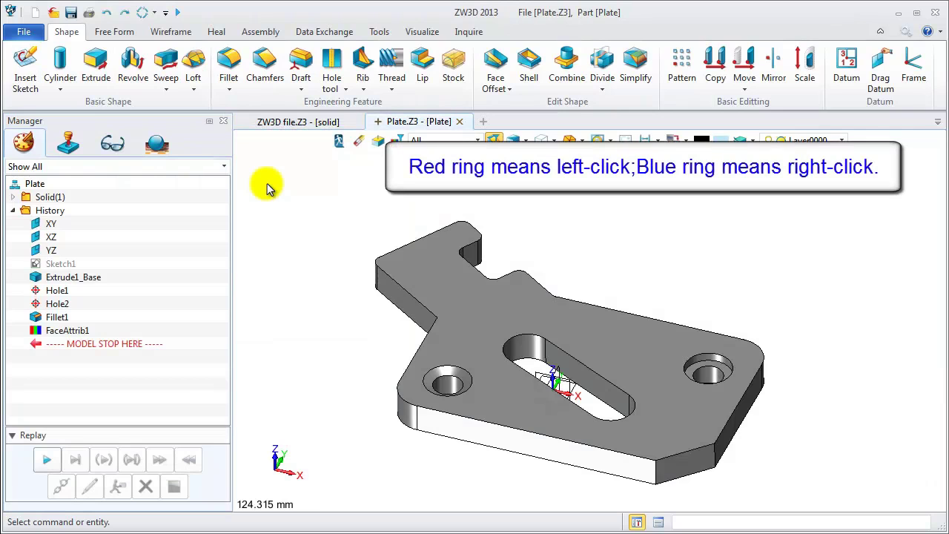
Fillet the 20 outer top edges at radius 3 with an orange face colour.
click(232, 65)
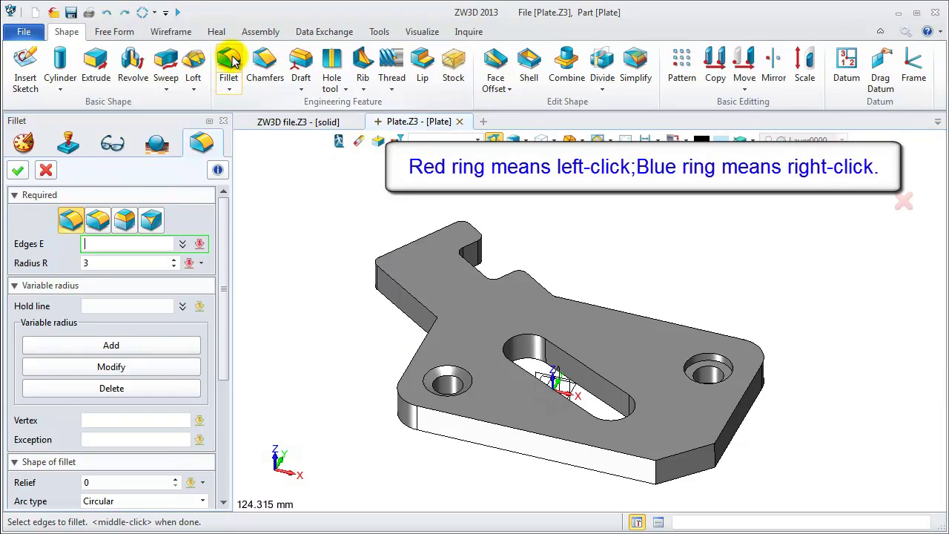
click(409, 378)
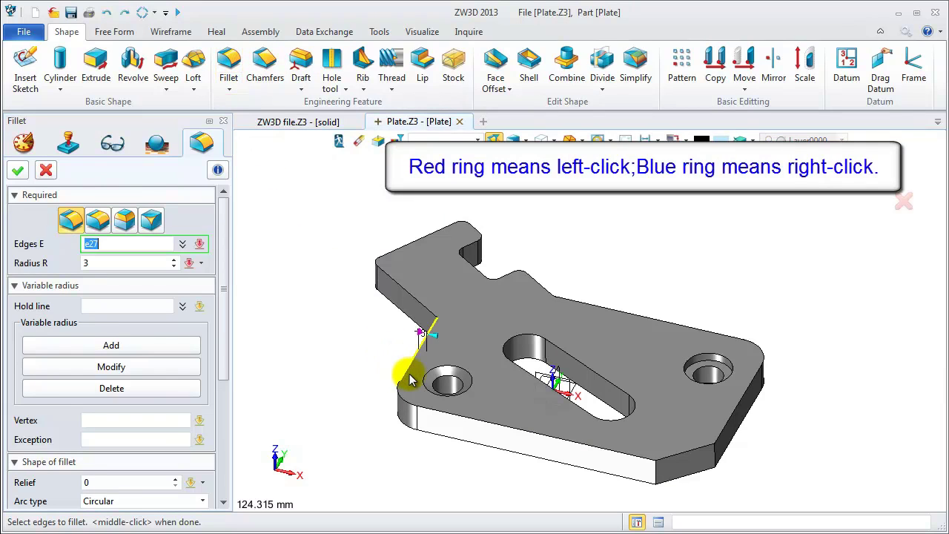
shift+click(413, 304)
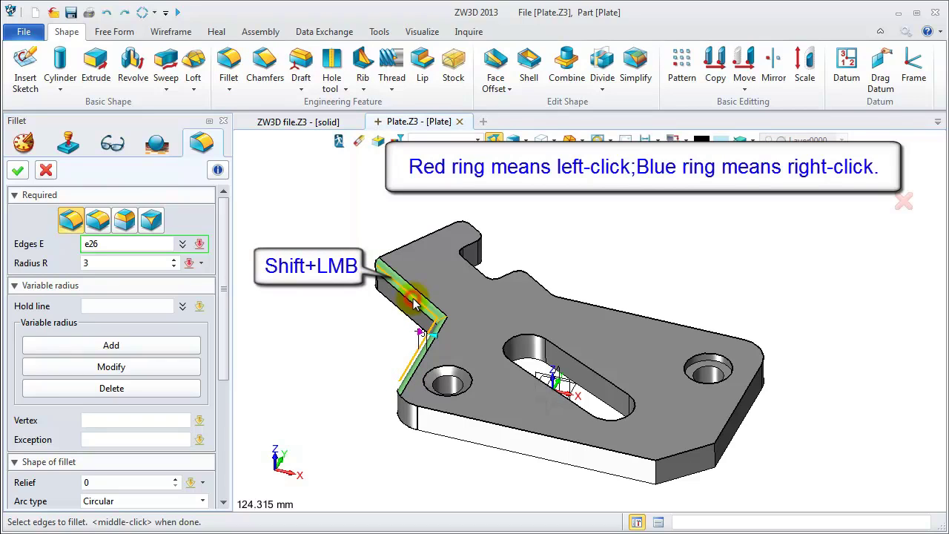
click(676, 453)
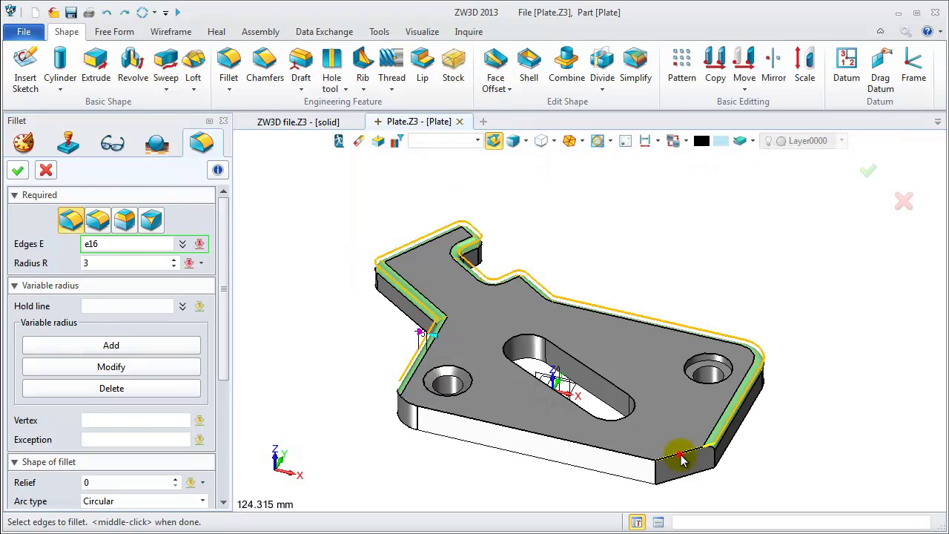
click(630, 452)
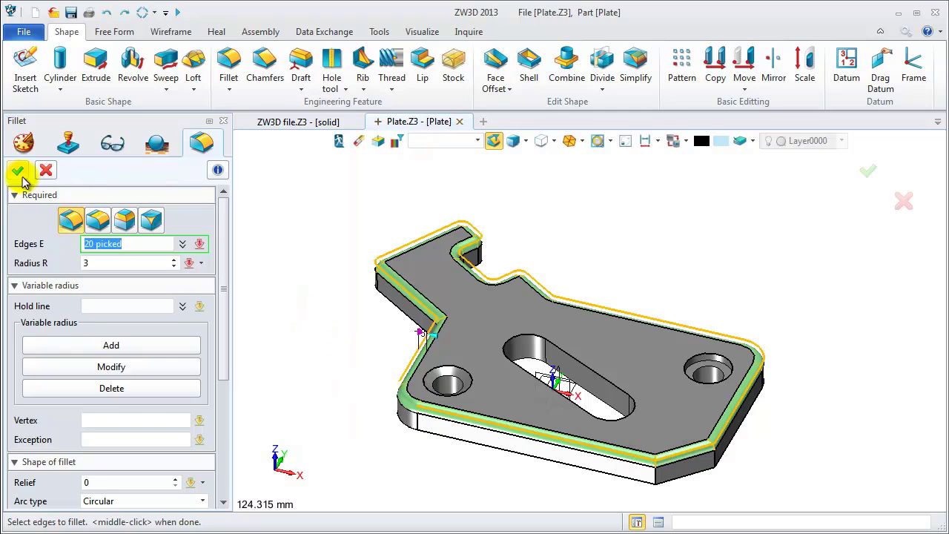
click(716, 141)
click(872, 113)
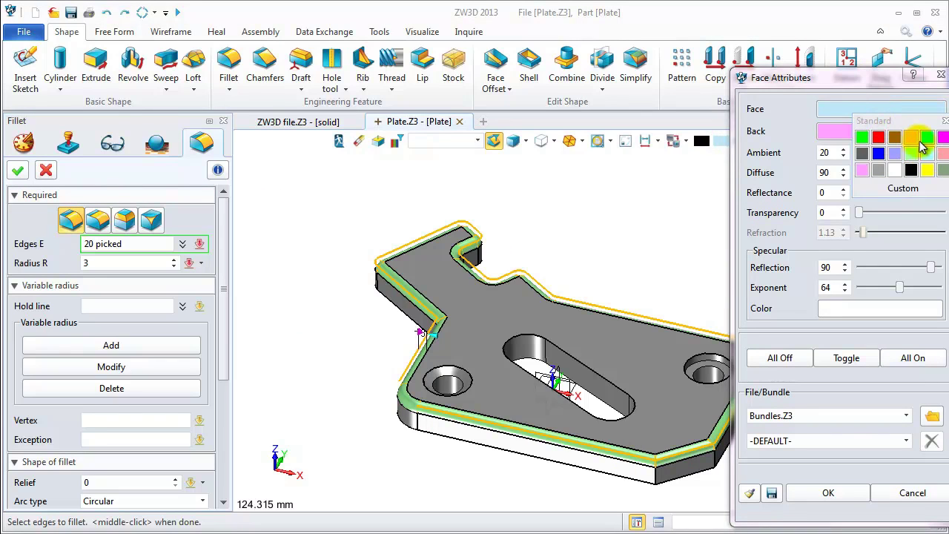
click(911, 137)
click(828, 493)
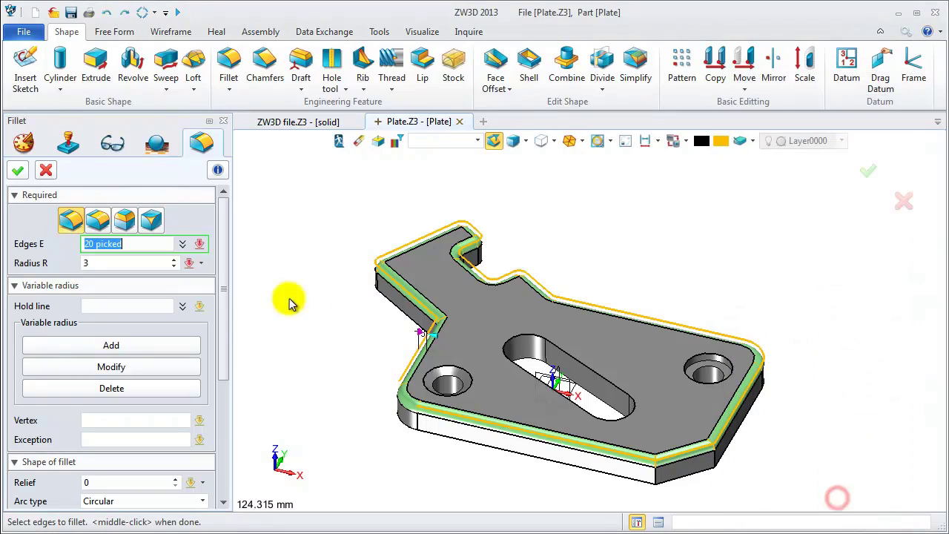
click(17, 171)
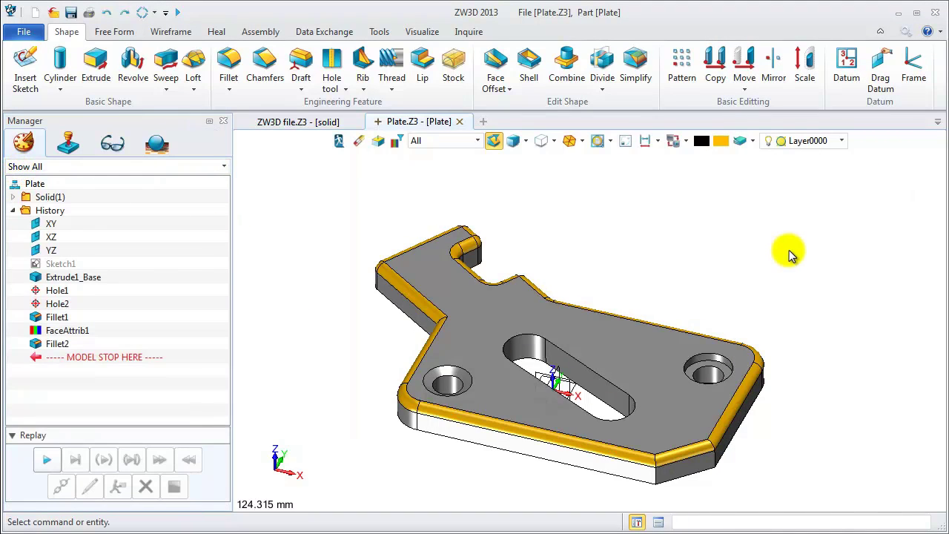
Fillet the slot's top edge chain at radius 3, removing both hole edges from the selection.
right_drag(789, 254, 788, 265)
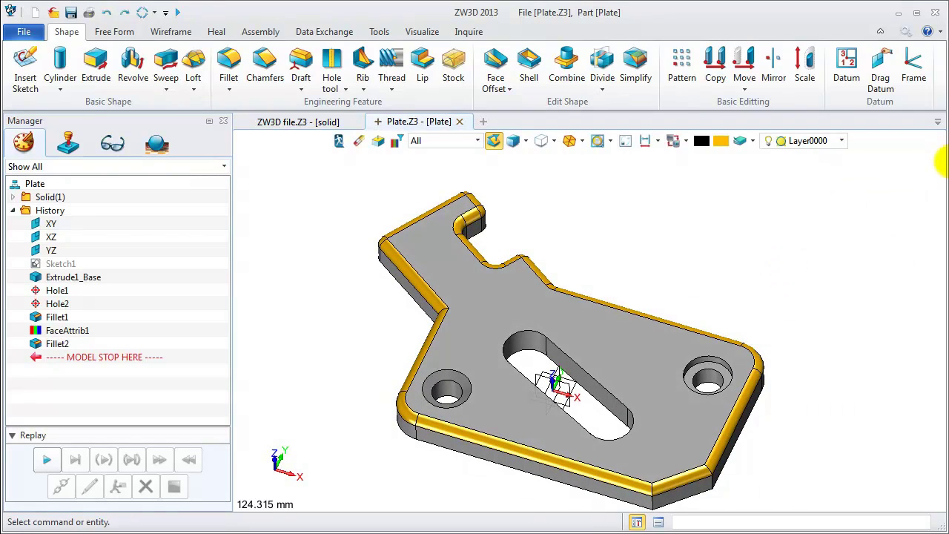
middle_click(270, 178)
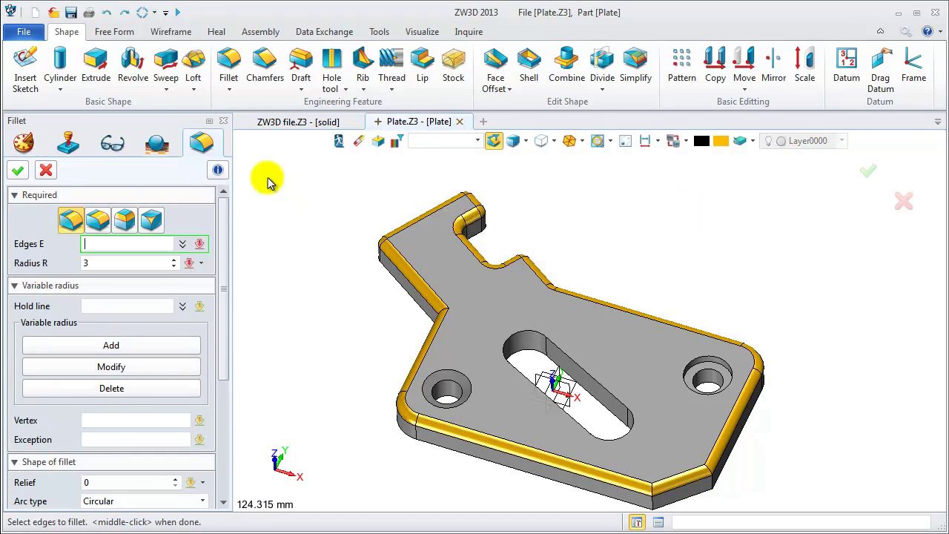
click(452, 380)
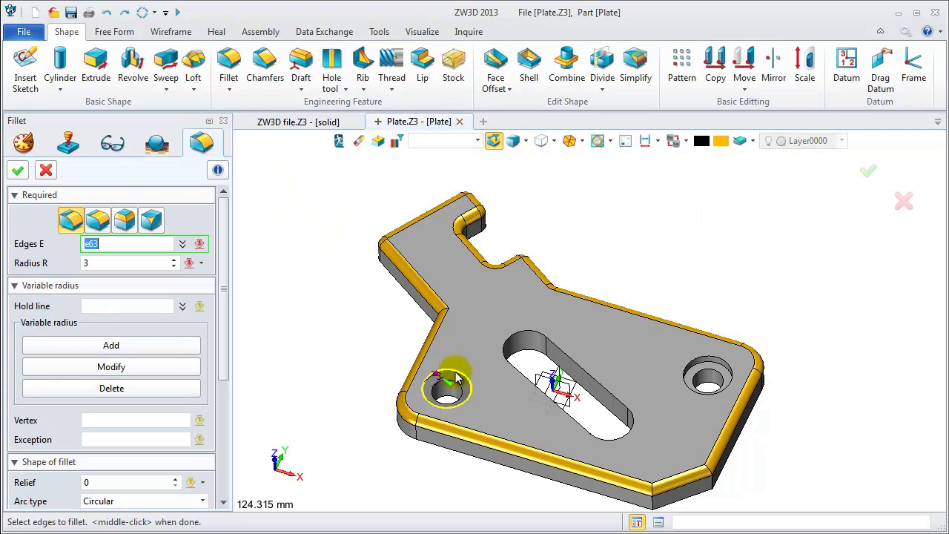
shift+click(517, 341)
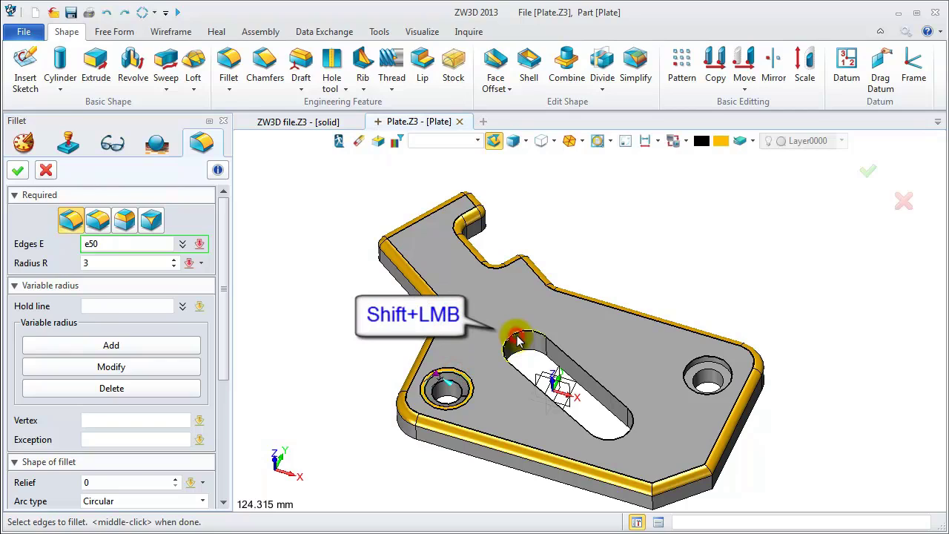
shift+click(517, 341)
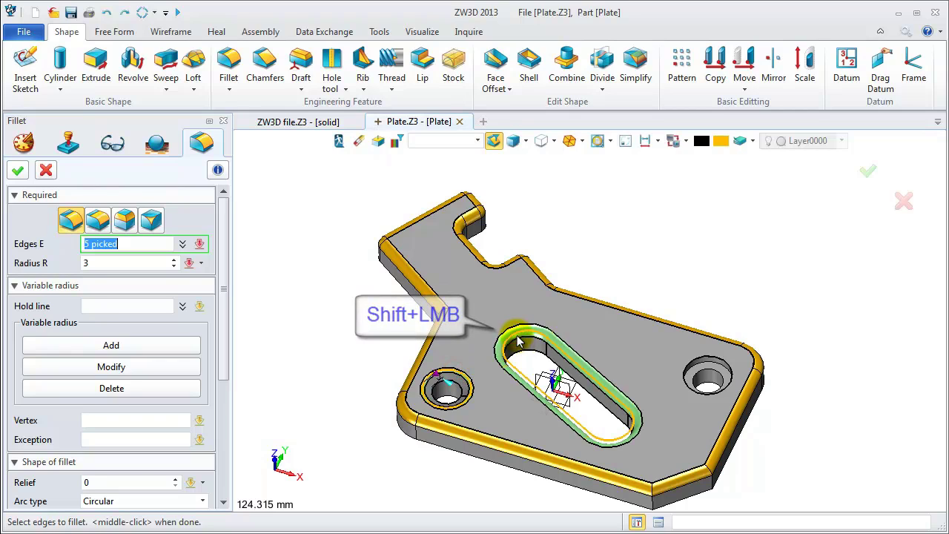
click(702, 359)
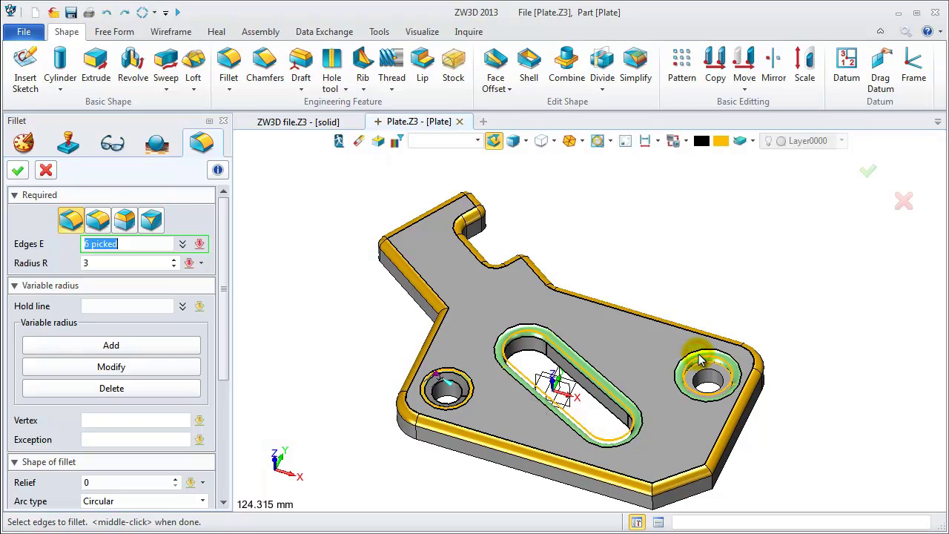
right_click(809, 210)
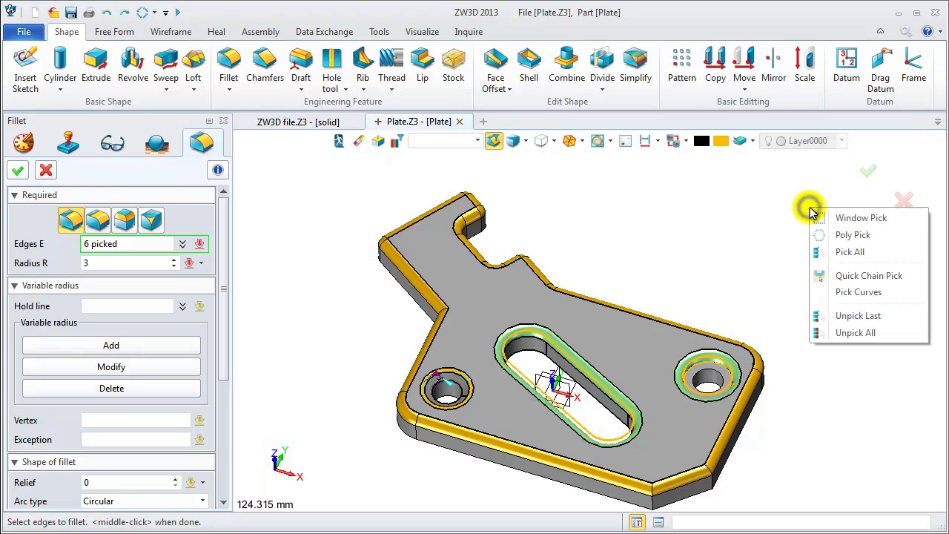
click(858, 316)
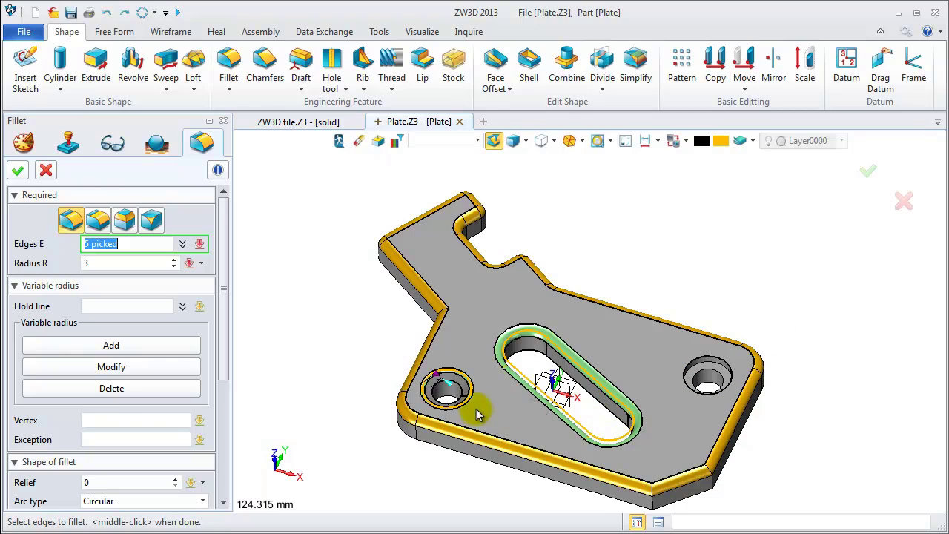
scroll(461, 415, up, 3)
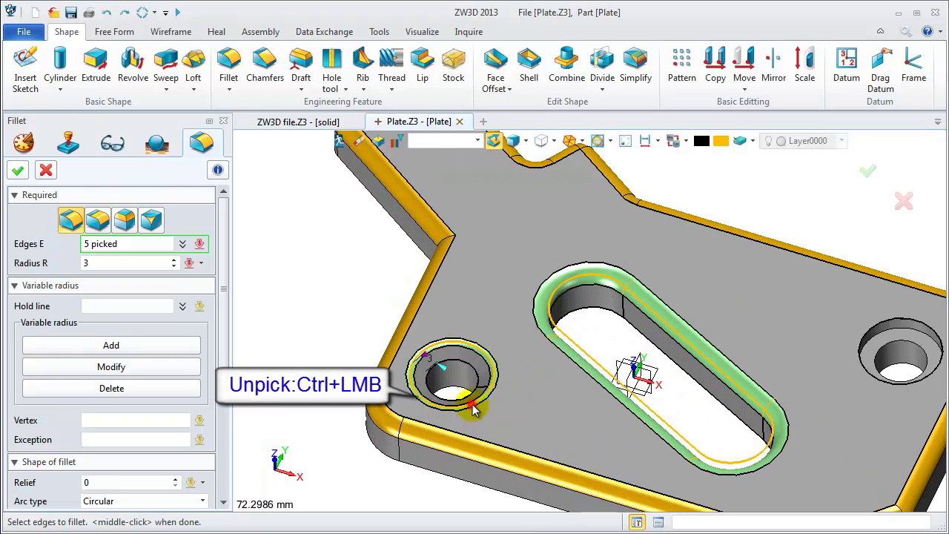
ctrl+click(470, 412)
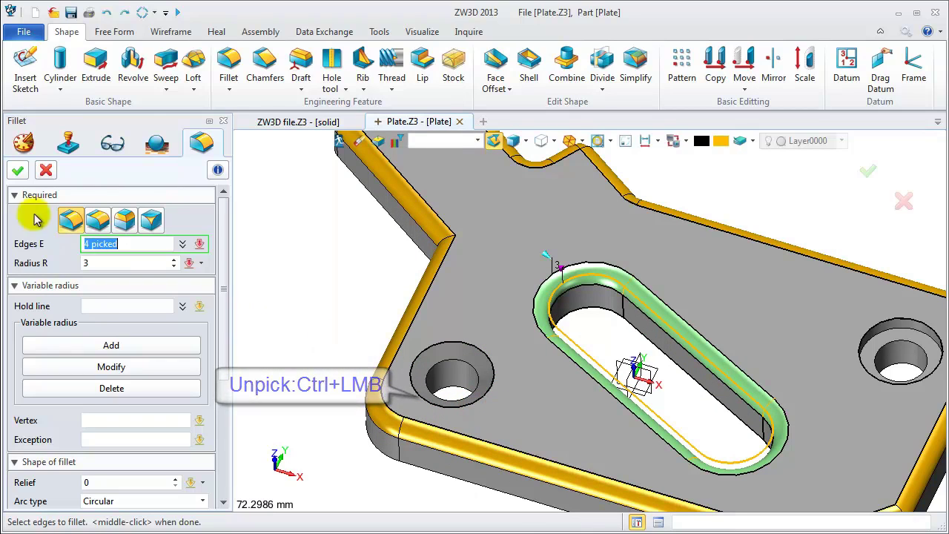
click(15, 172)
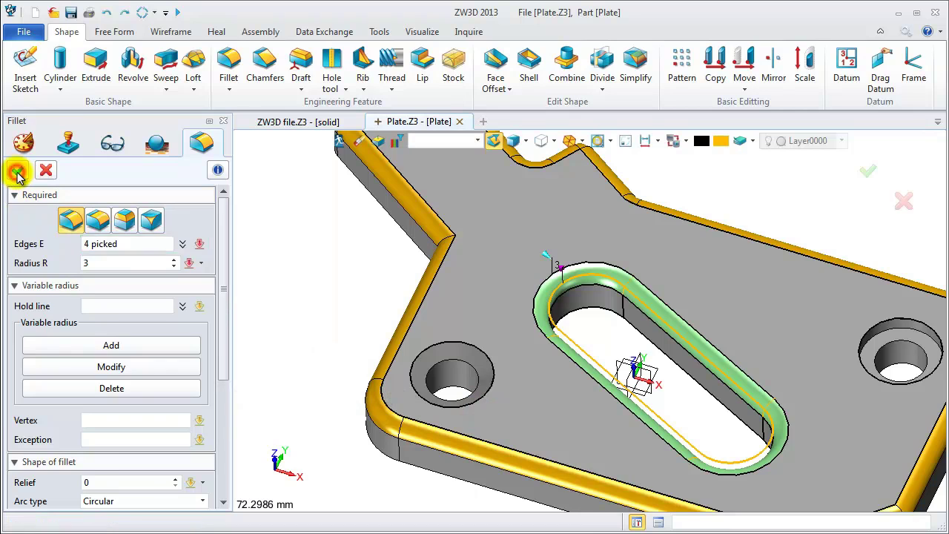
Chamfer the right hole's top edge with setback 2.
scroll(710, 333, down, 2)
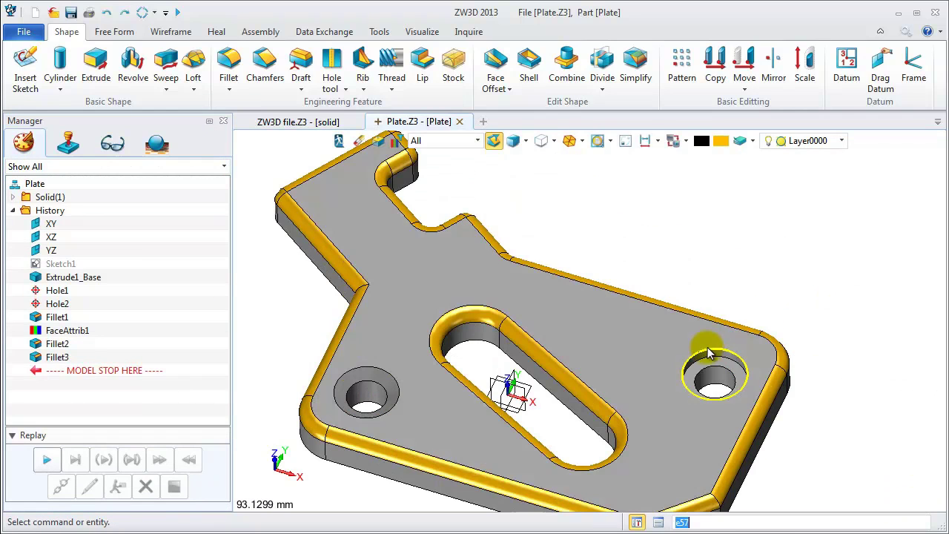
right_click(645, 339)
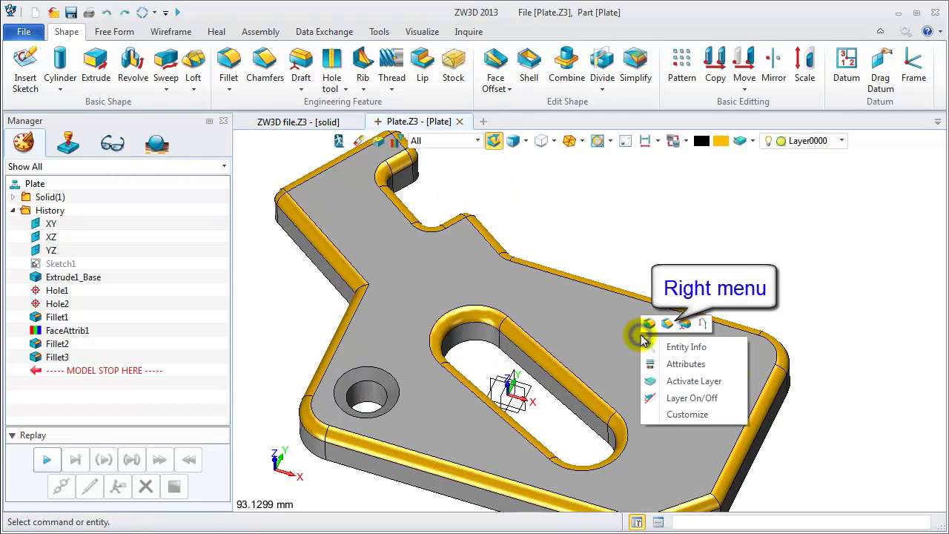
click(667, 323)
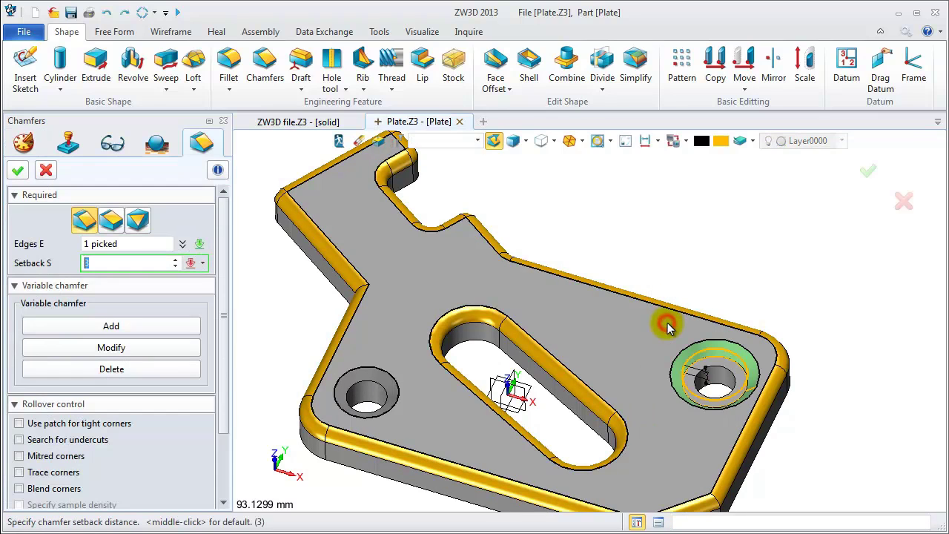
text(0)
click(117, 264)
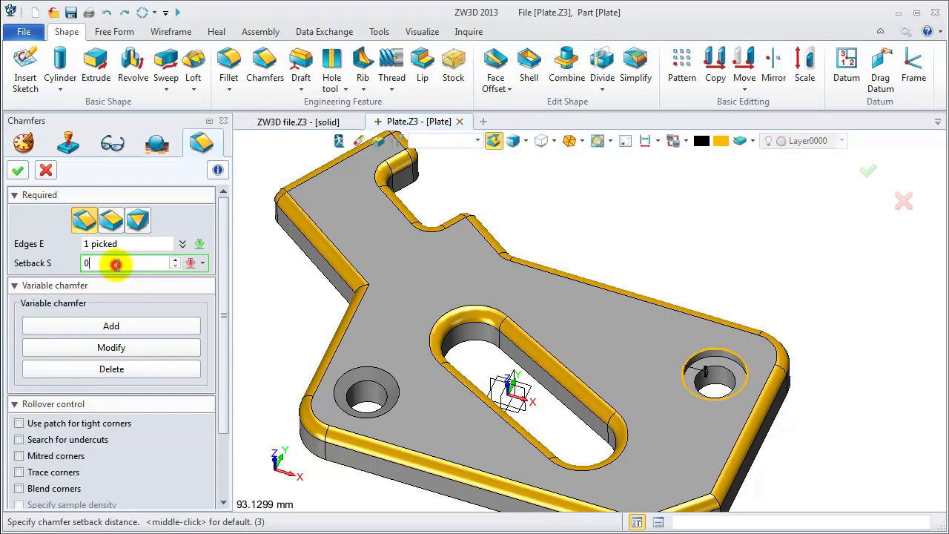
double_click(117, 265)
text(1)
scroll(116, 265, up, 1)
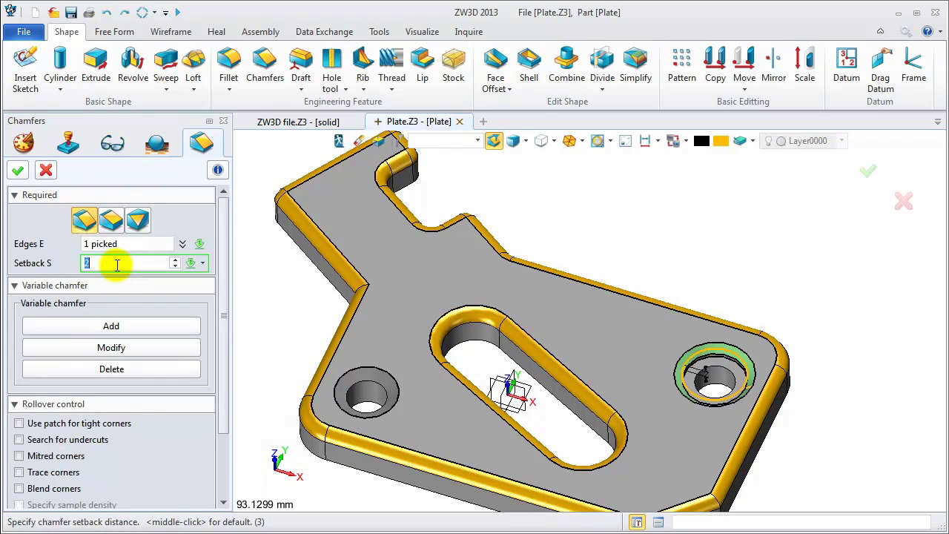
click(18, 170)
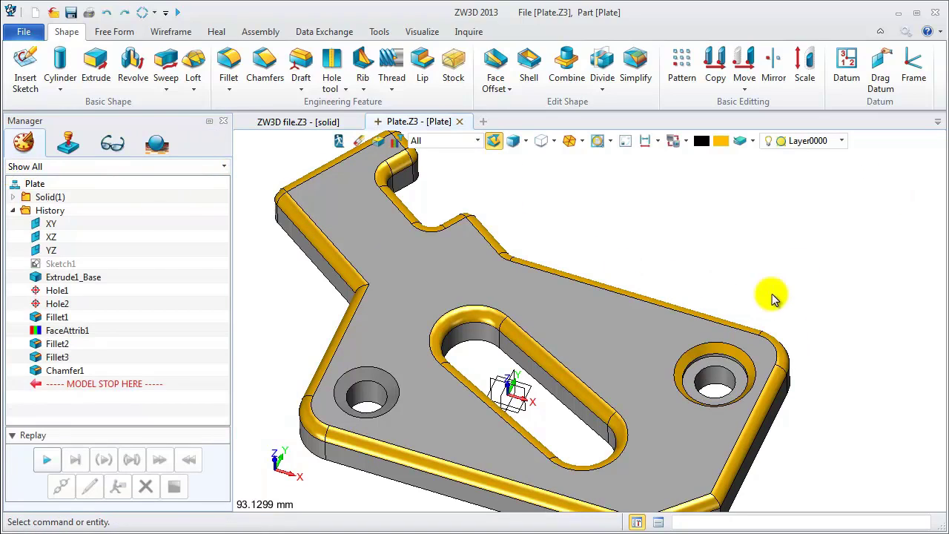
View the plate from standard orientations, then rotate to an angled view and fit all.
key(ctrl+Right)
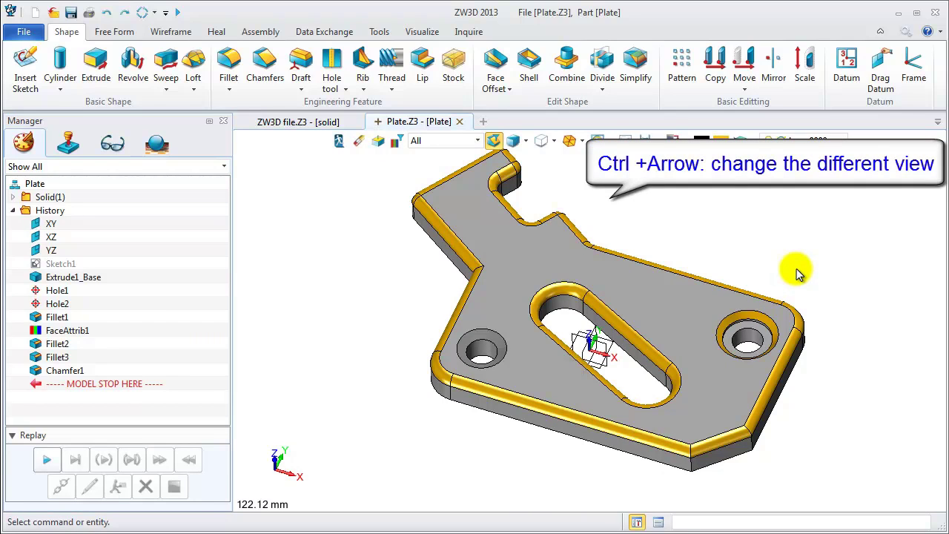
key(ctrl+Up)
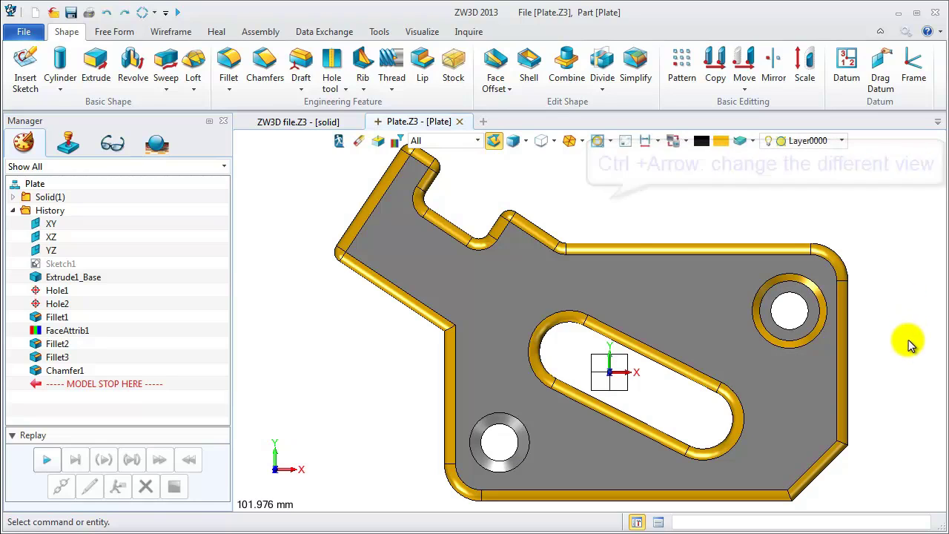
key(ctrl+Down)
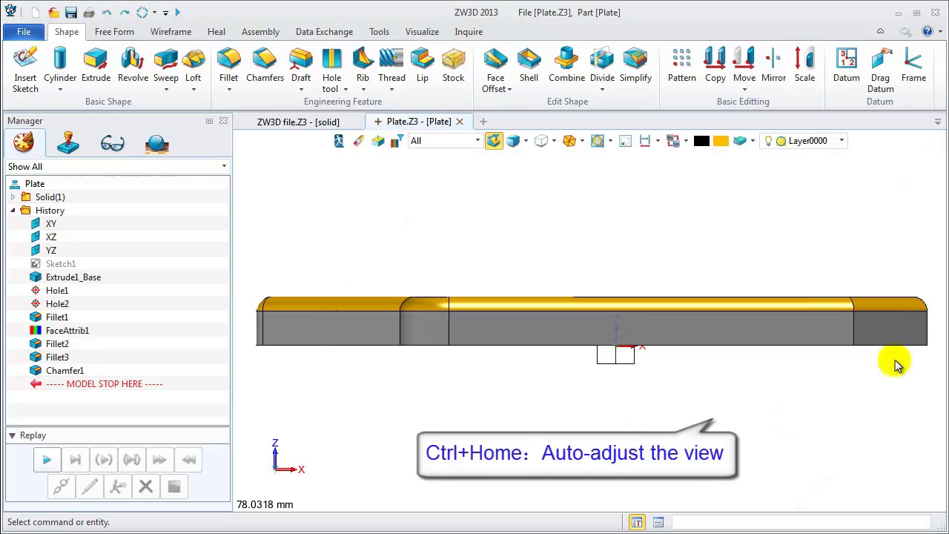
click(895, 332)
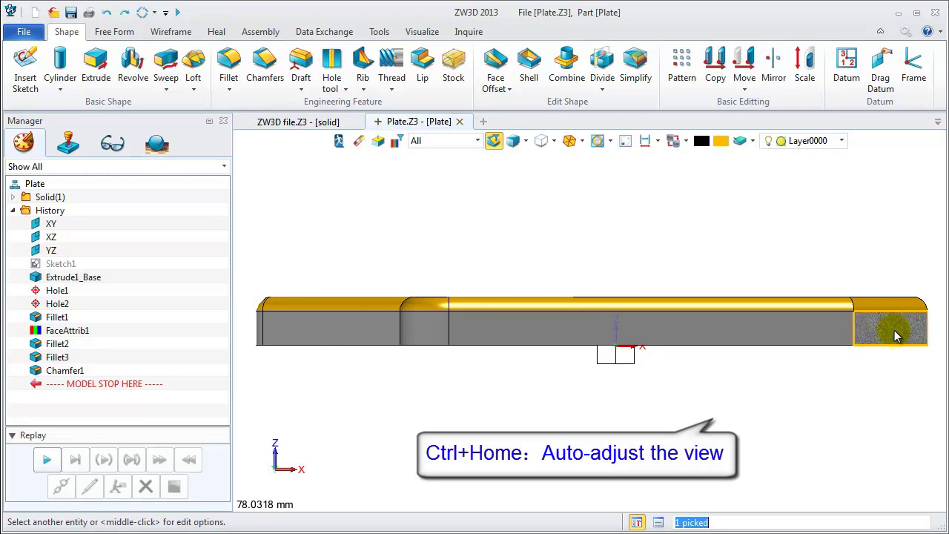
key(ctrl+Home)
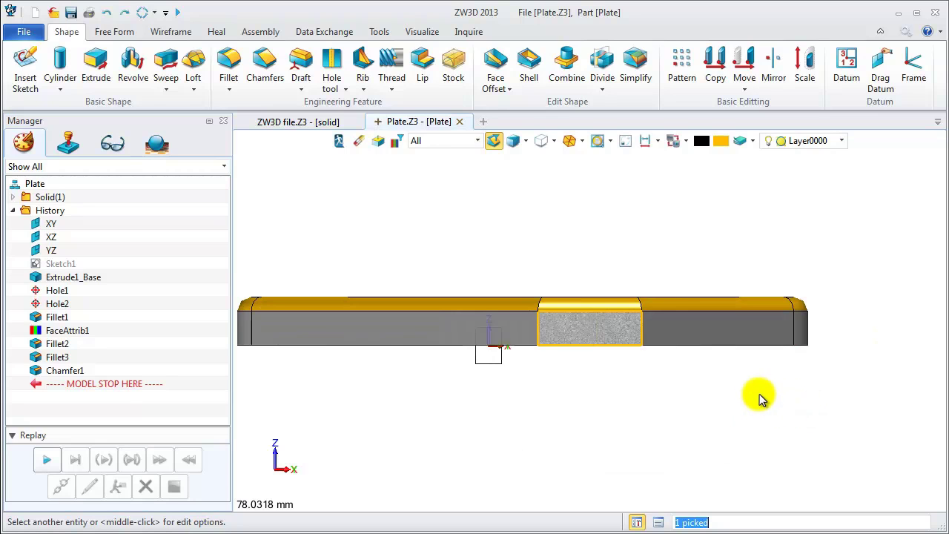
middle_drag(759, 346, 800, 415)
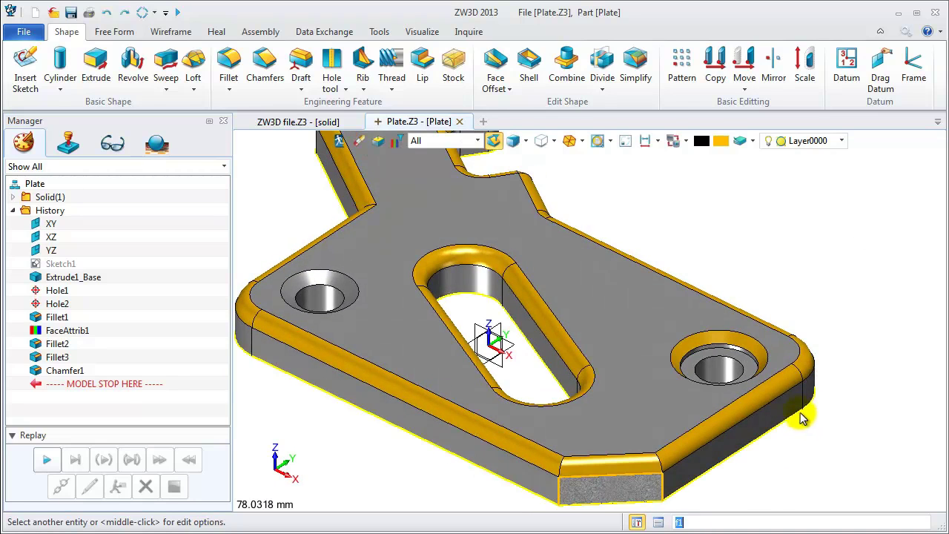
key(ctrl+a)
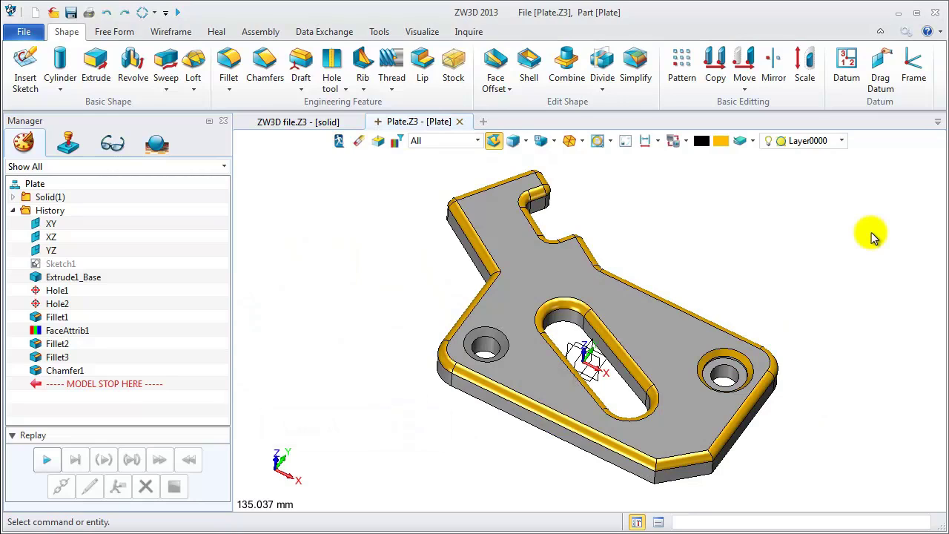
Set the rotation origin on the plate's lower edge, then orbit, zoom and pan around it.
key(ctrl+p)
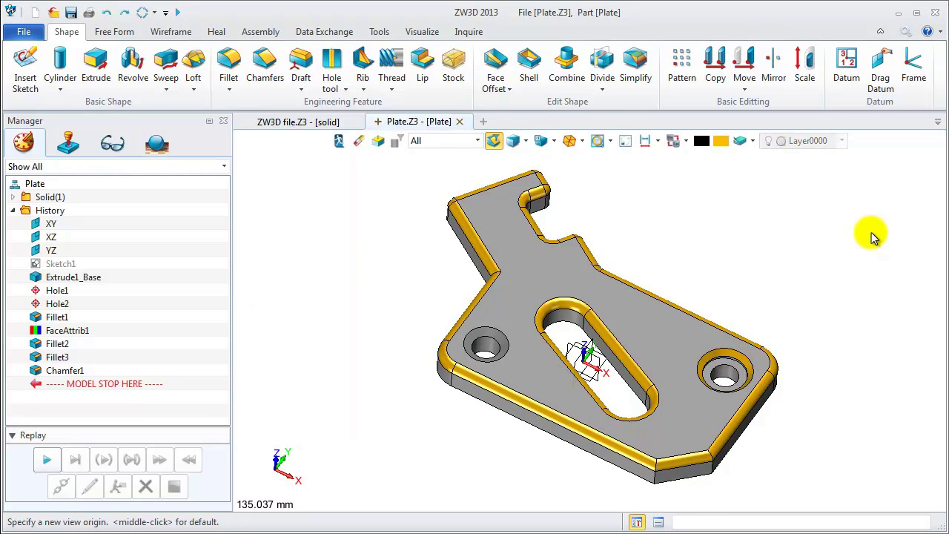
click(652, 487)
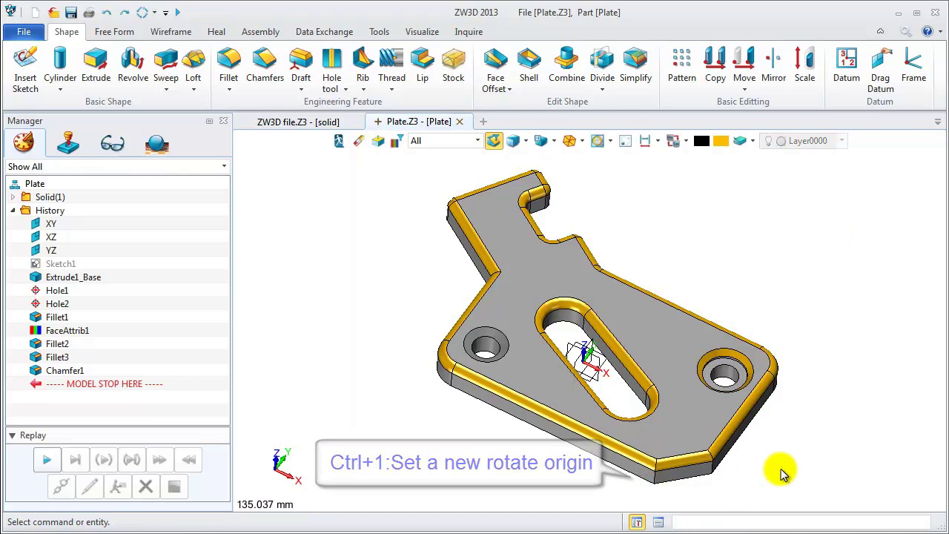
middle_drag(780, 470, 402, 470)
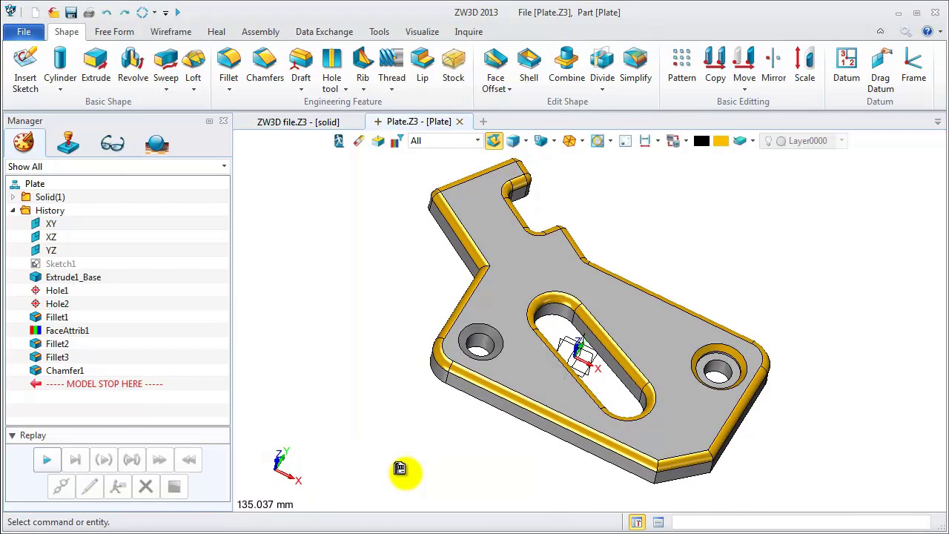
scroll(601, 381, up, 3)
scroll(600, 379, up, 4)
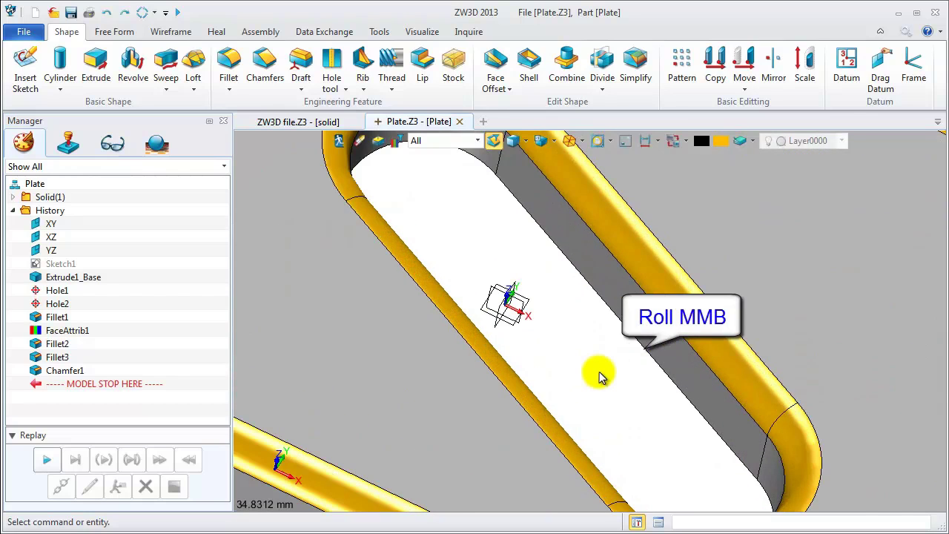
scroll(601, 376, down, 4)
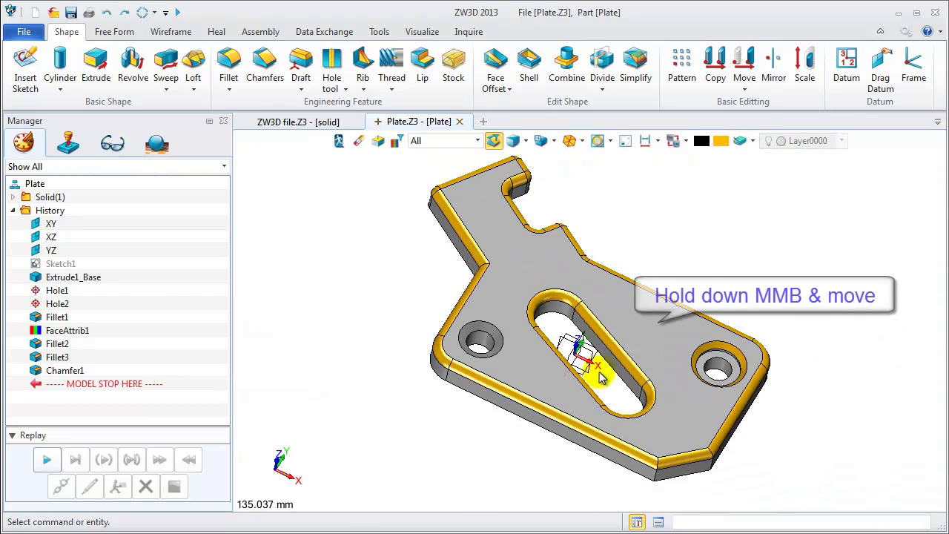
mouse_move(601, 377)
middle_down()
mouse_move(384, 365)
mouse_move(418, 378)
mouse_move(662, 371)
mouse_move(615, 370)
middle_up()
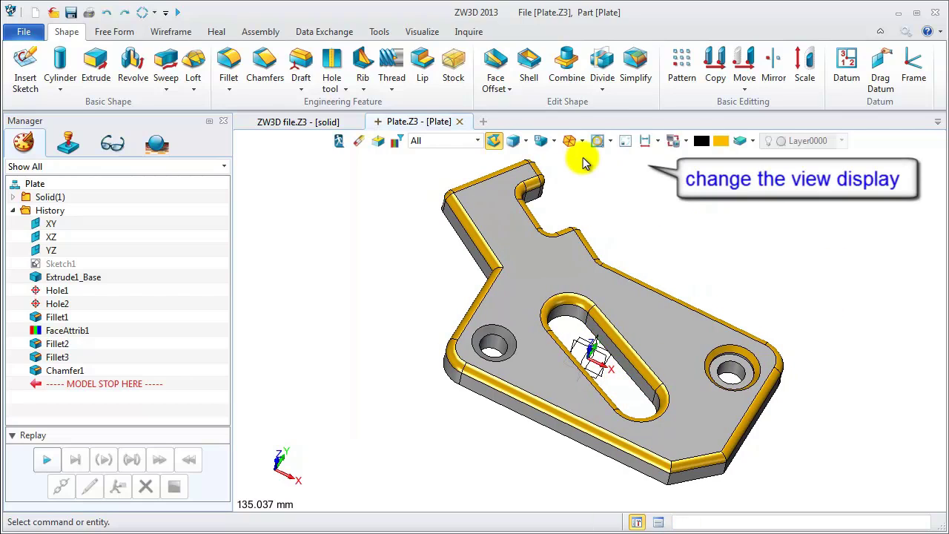
Show hidden edges dashed, switch to wireframe, then back to shaded display.
click(554, 141)
click(565, 160)
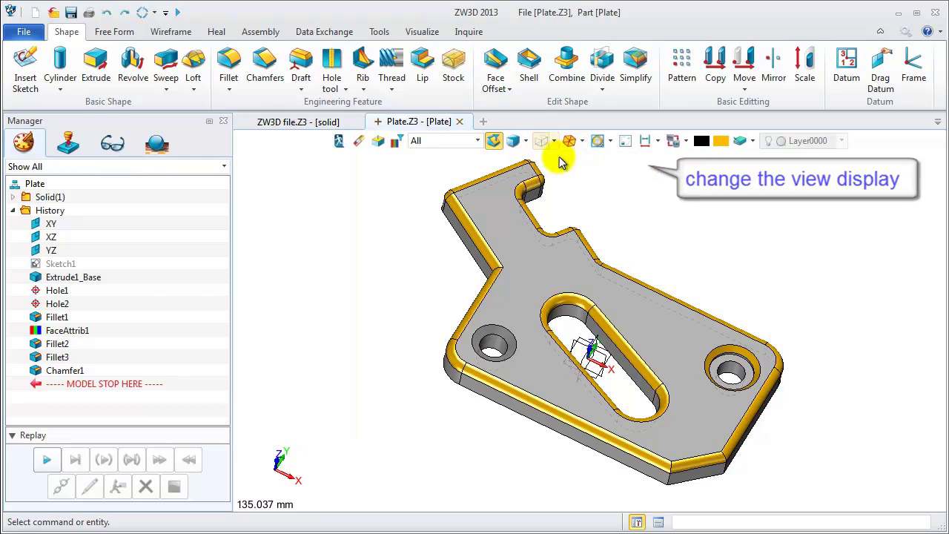
click(527, 142)
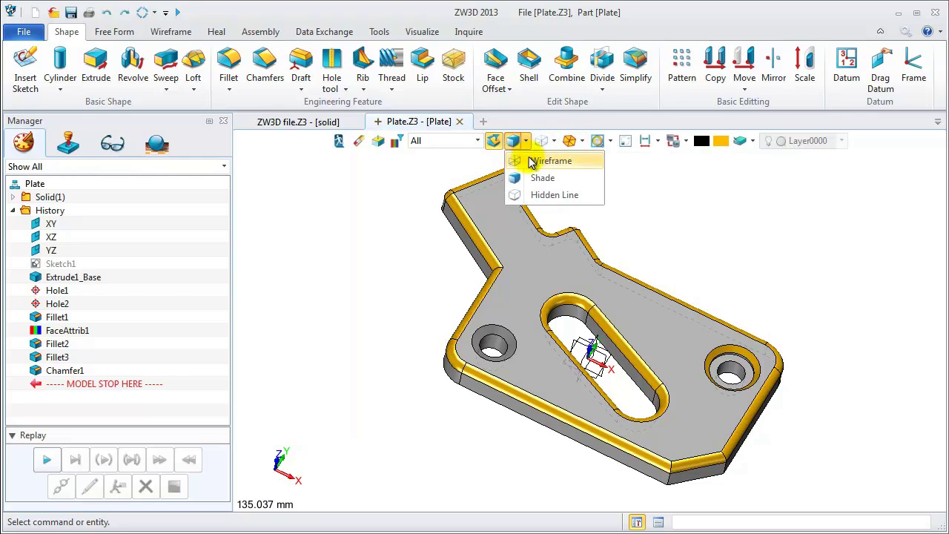
click(527, 142)
click(527, 142)
click(549, 160)
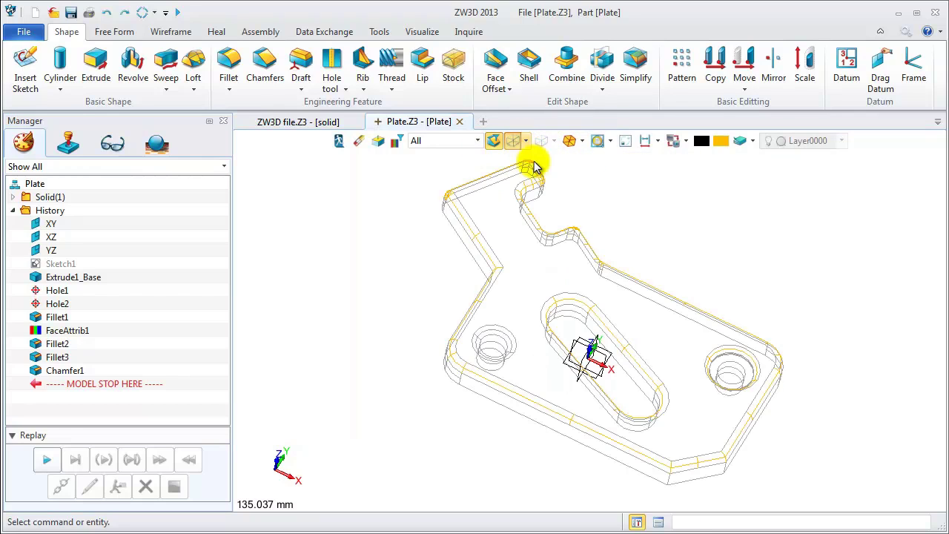
click(527, 143)
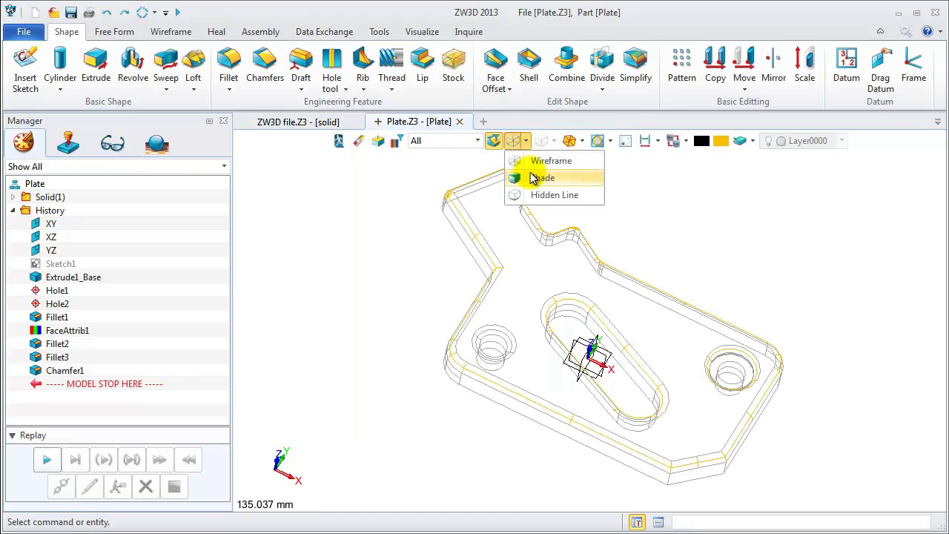
click(521, 176)
Hide the edge lines on the shaded model, then show them again.
click(554, 141)
click(564, 163)
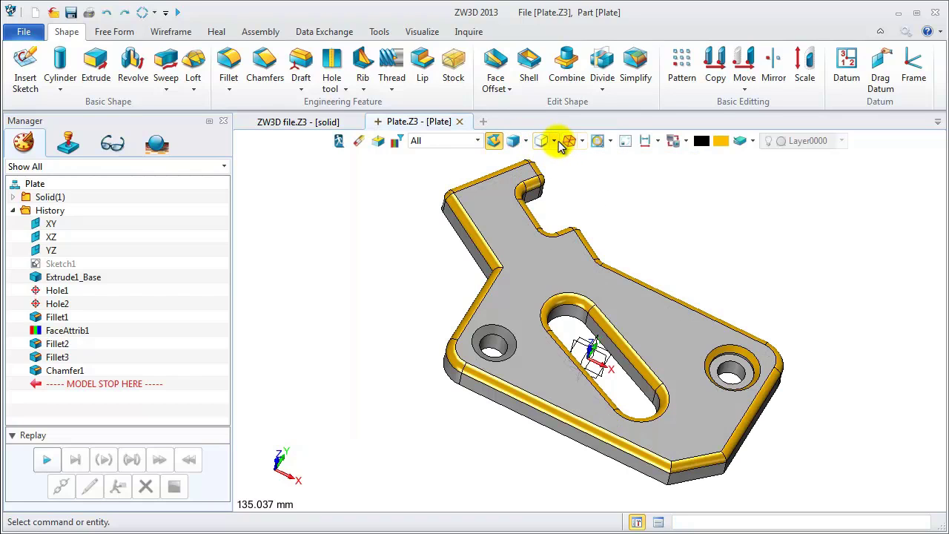
click(554, 141)
click(582, 179)
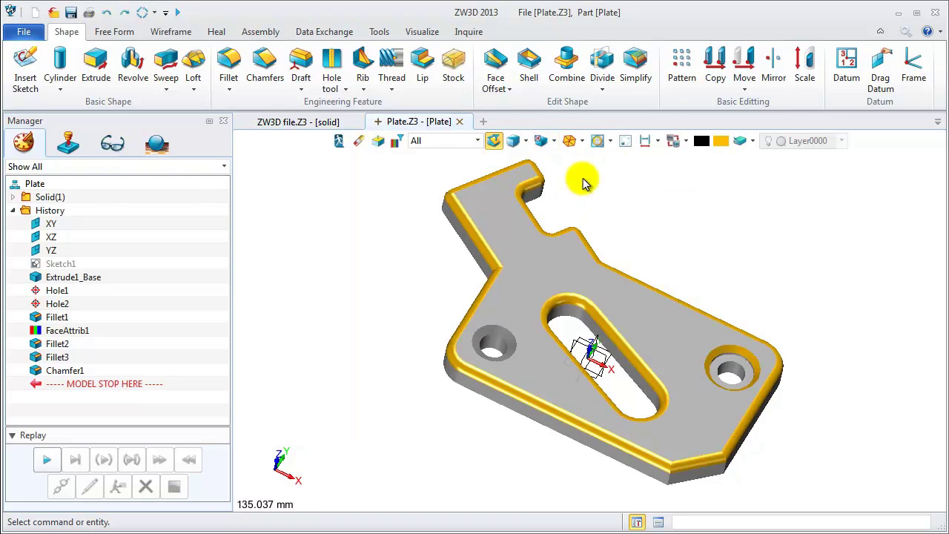
click(553, 141)
click(572, 183)
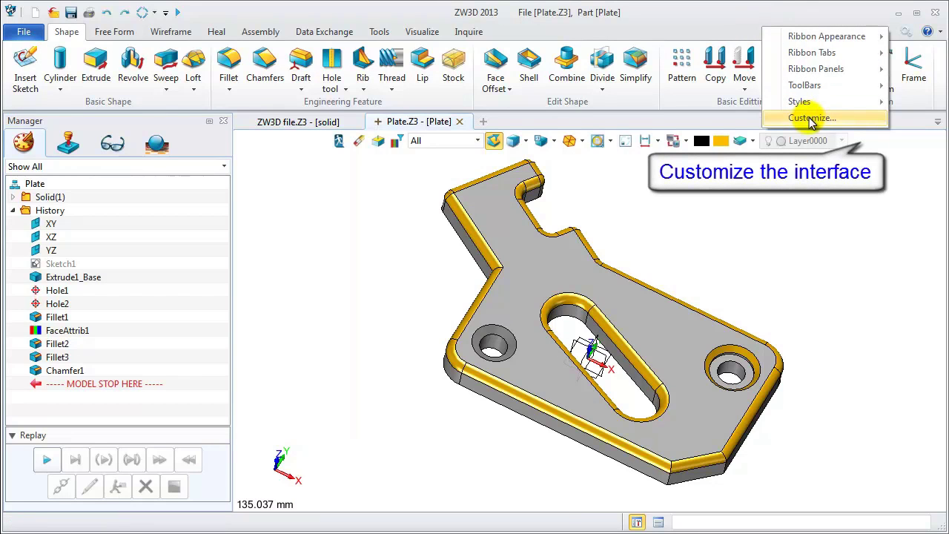
In Customize's Transfer tab, list the Shape group's Part commands and expand the Basic Shape panel.
click(811, 118)
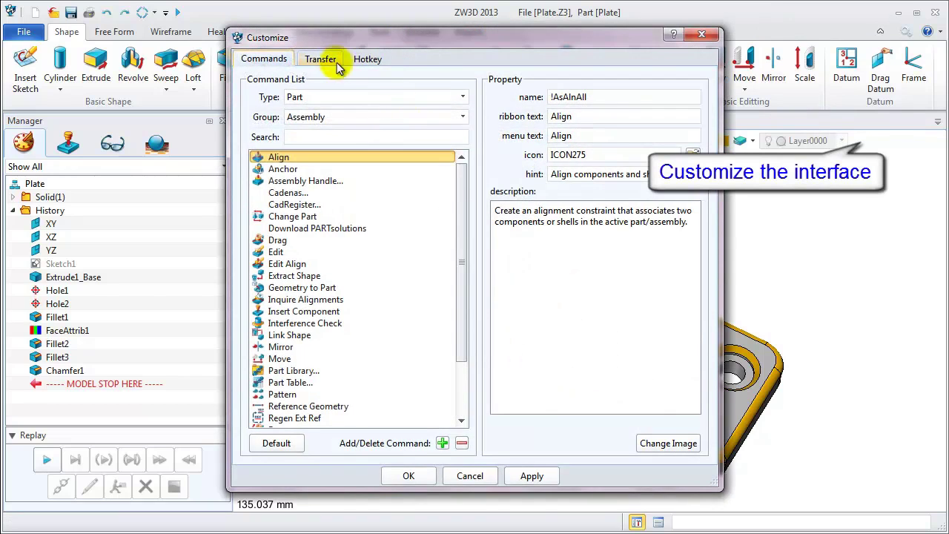
click(331, 60)
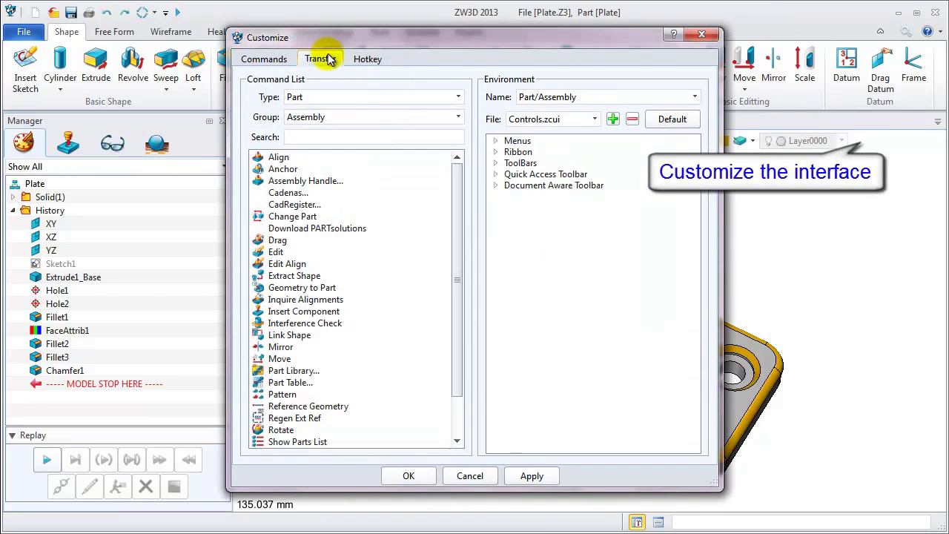
click(326, 117)
click(326, 142)
click(329, 98)
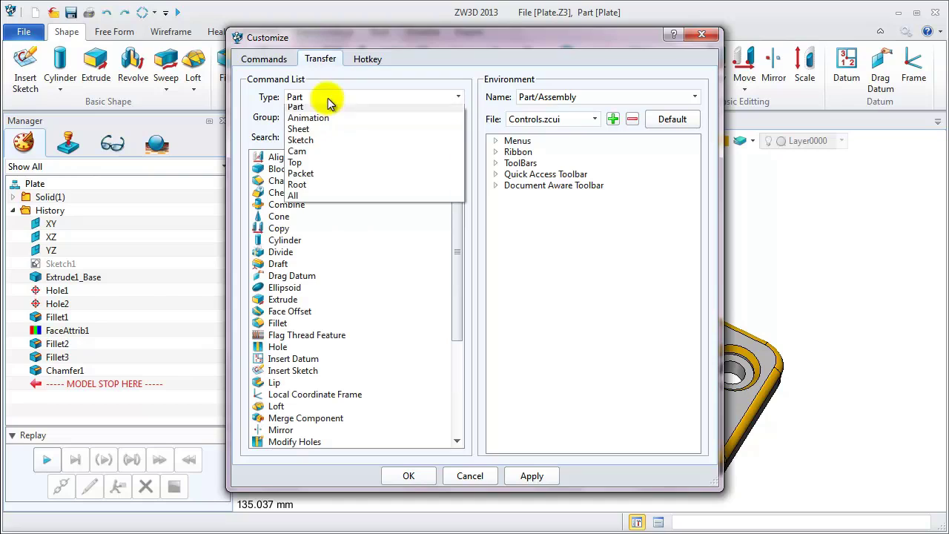
click(324, 111)
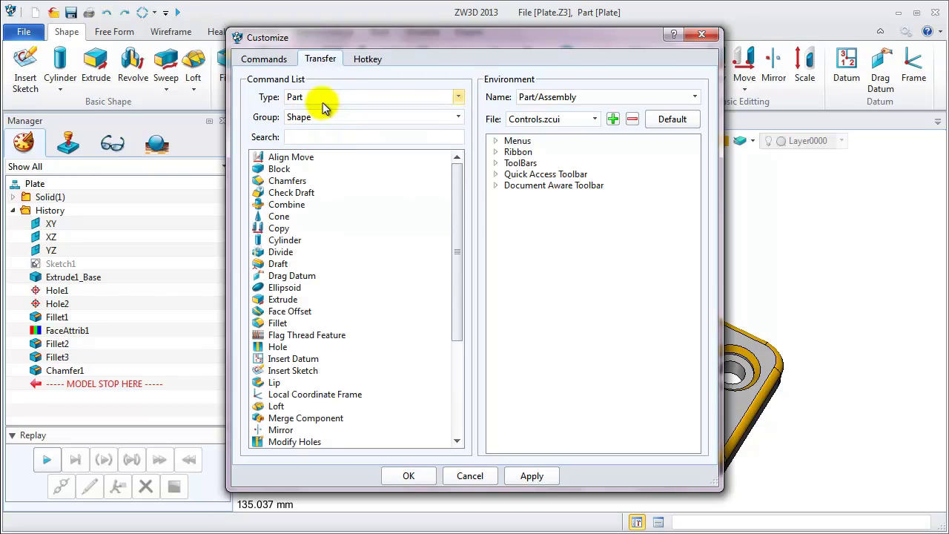
click(496, 152)
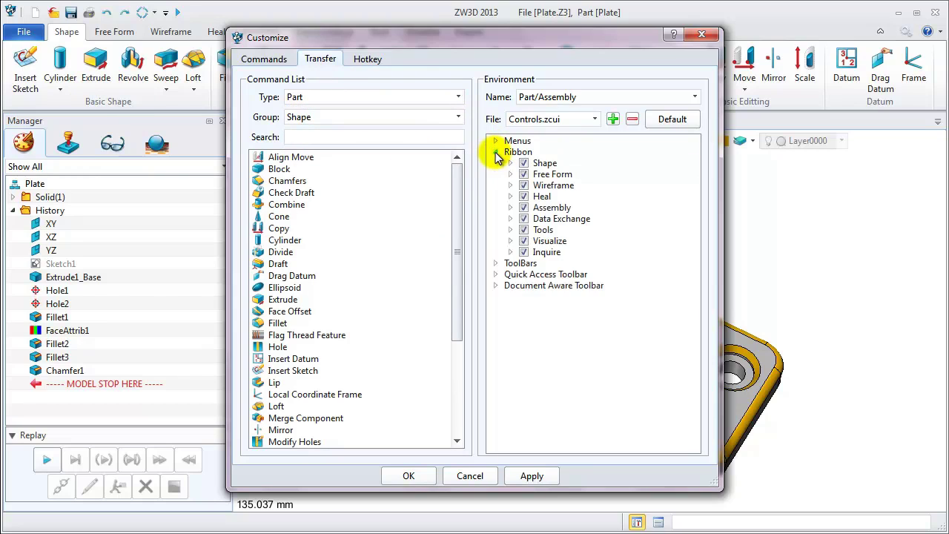
click(510, 163)
click(525, 174)
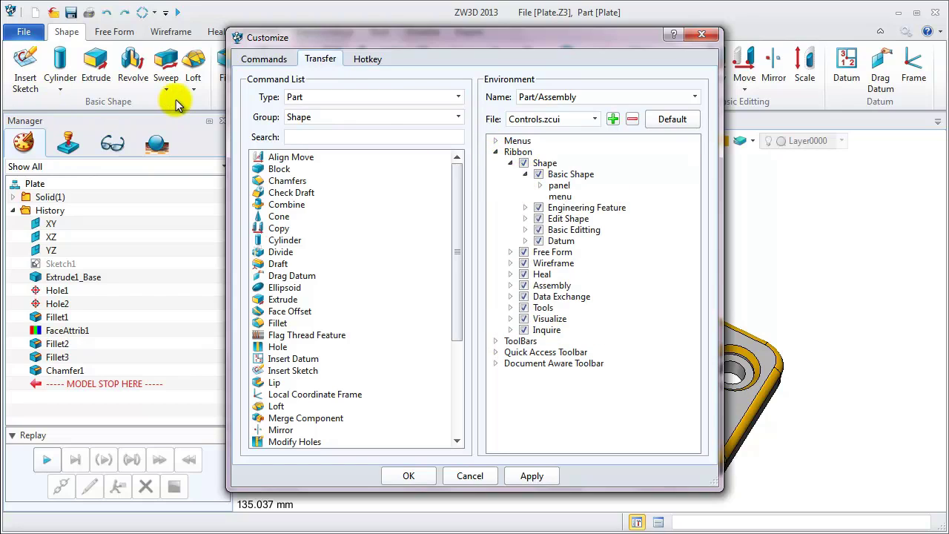
click(540, 186)
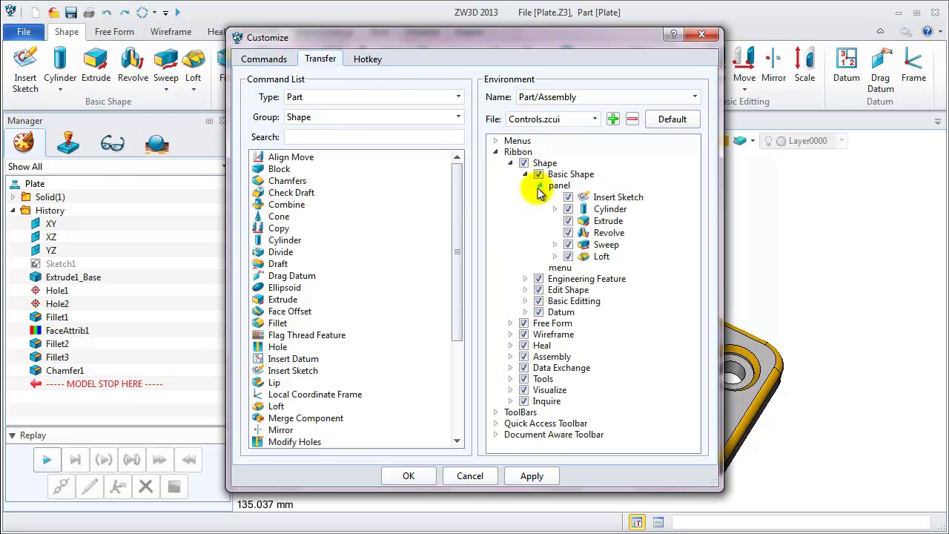
scroll(446, 381, down, 5)
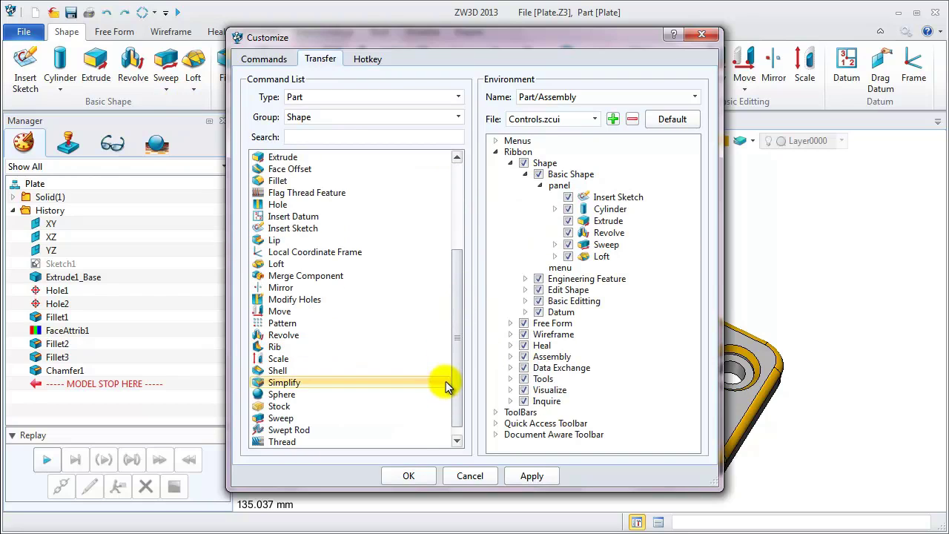
Add Stock and Shell to the Basic Shape panel and Pattern and Mirror to its menu, then apply.
drag(309, 393, 598, 190)
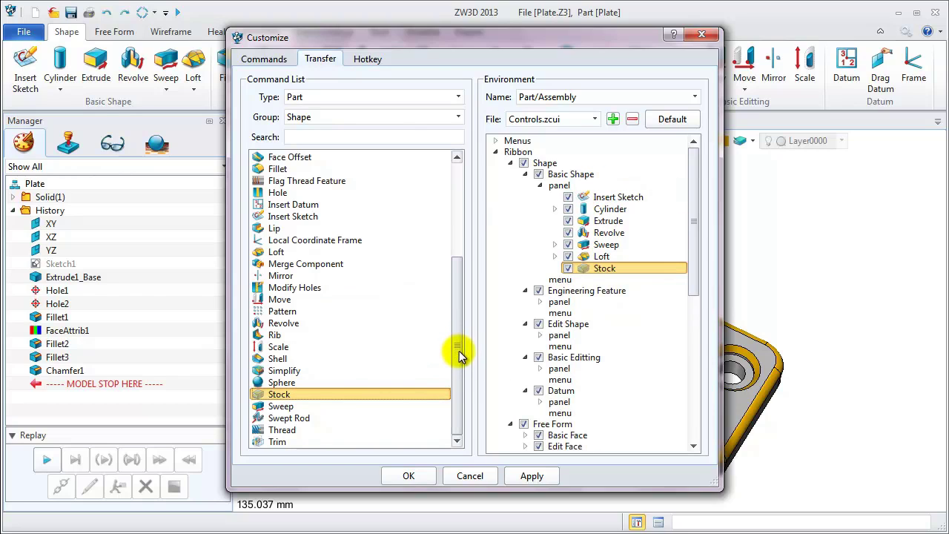
mouse_move(293, 359)
mouse_down()
mouse_move(377, 334)
mouse_move(567, 189)
mouse_up()
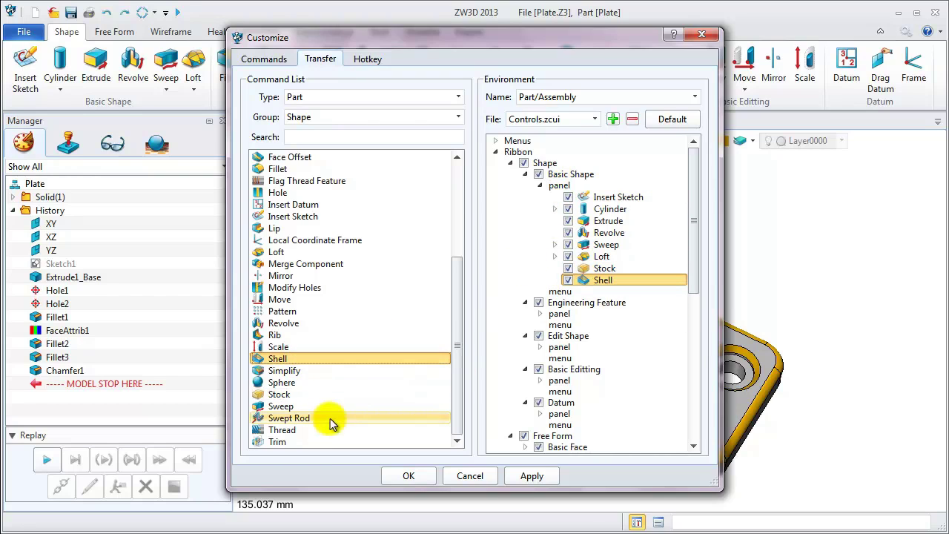
click(291, 313)
drag(294, 315, 563, 292)
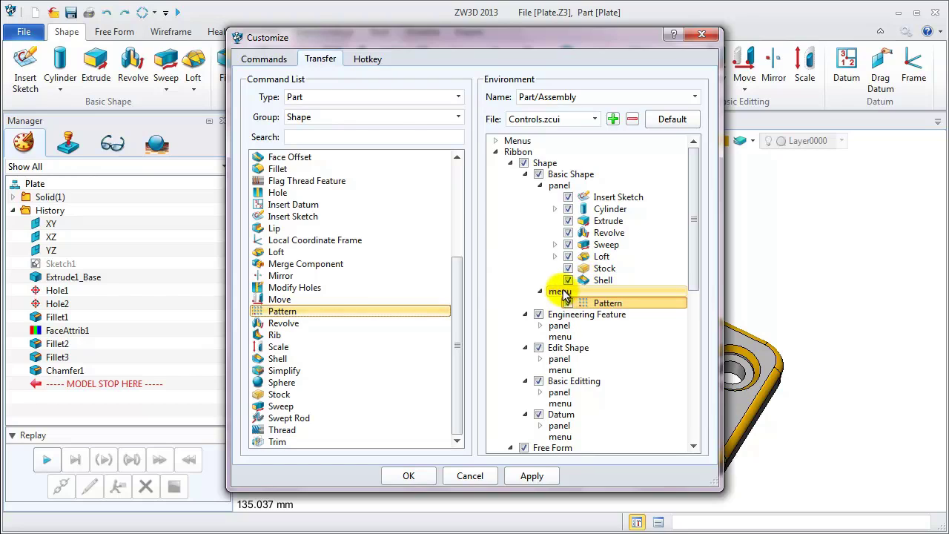
drag(285, 276, 565, 296)
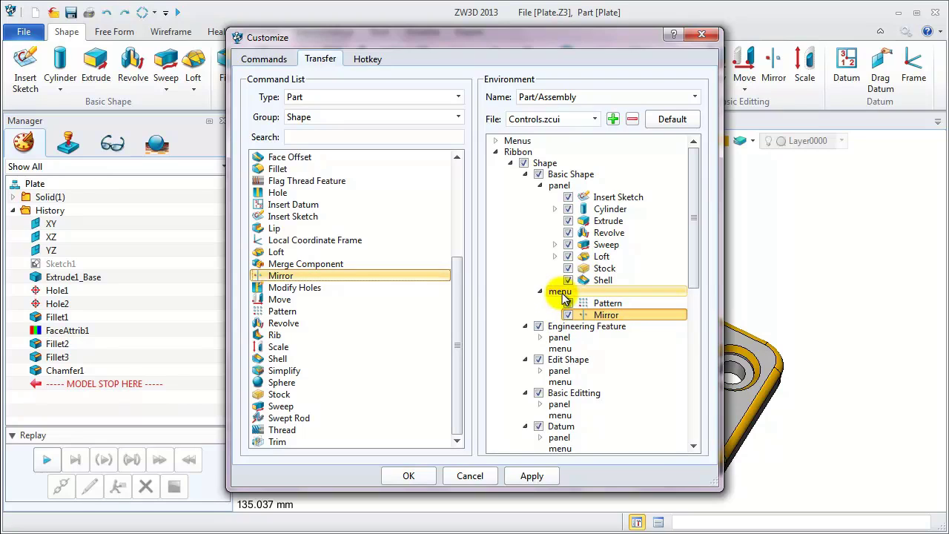
click(531, 481)
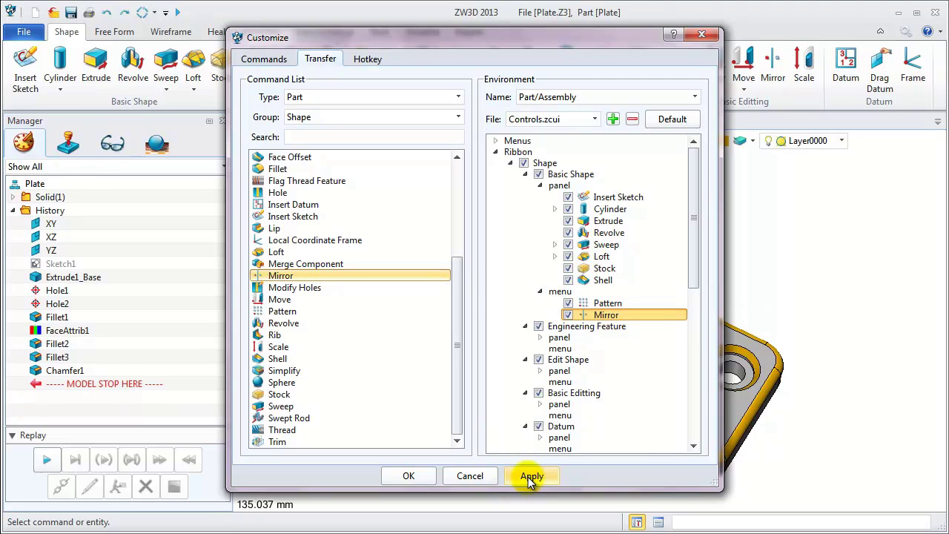
click(409, 477)
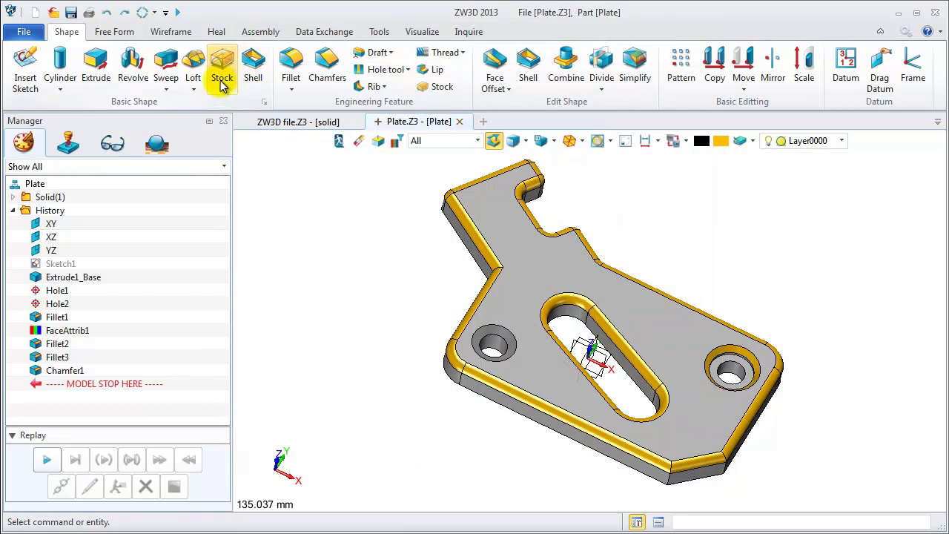
Check the Basic Shape overflow menu, then reopen the Customize dialog from the ribbon.
click(263, 101)
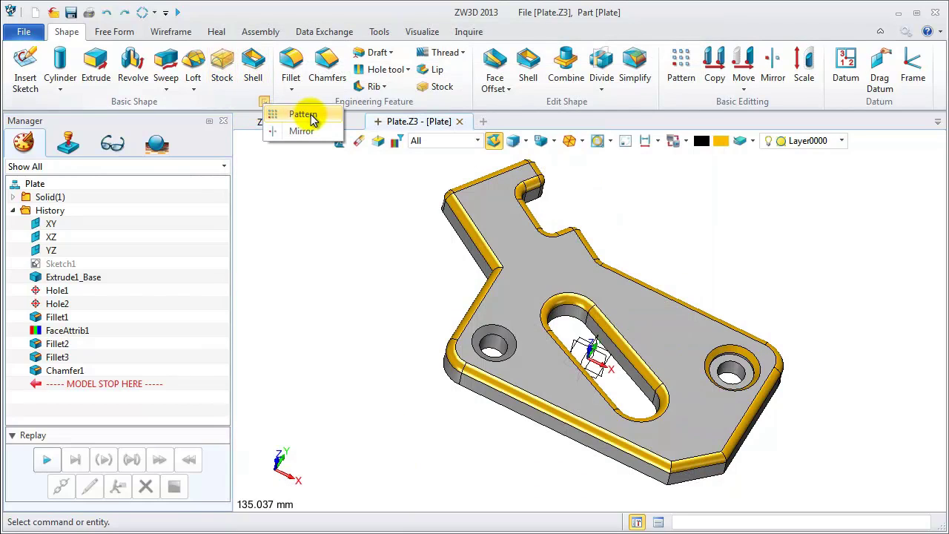
click(315, 228)
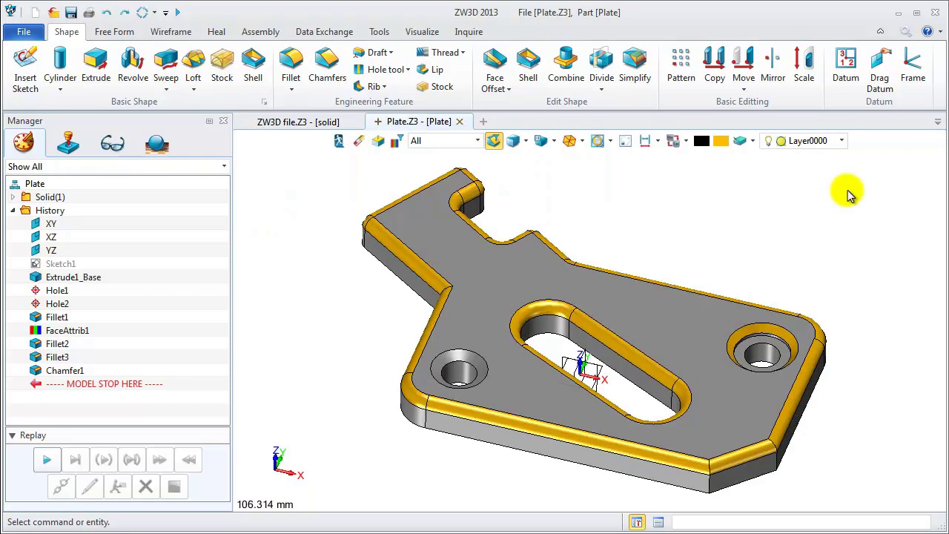
right_click(848, 28)
click(845, 117)
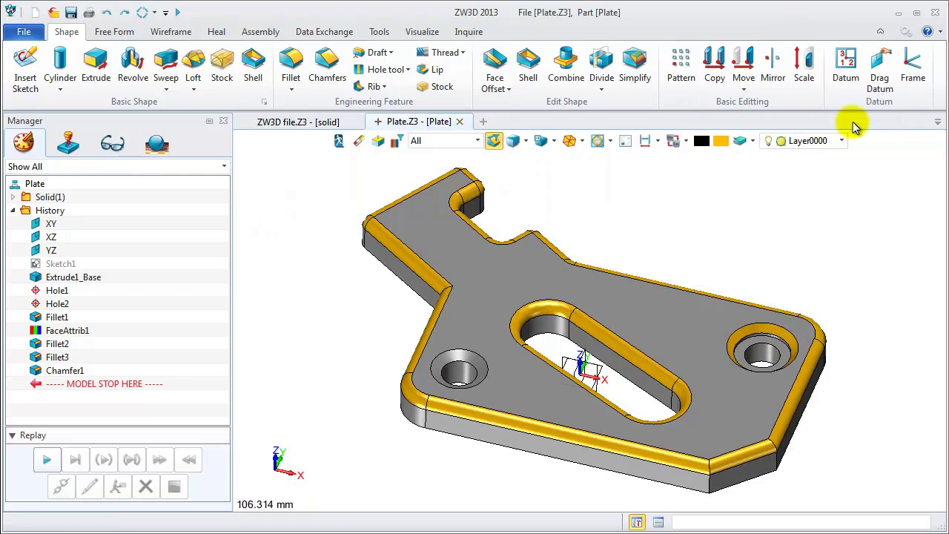
In the Hotkey tab's Ribbon category, find Extrude by searching 'extr' and assign it Shift+E.
click(368, 61)
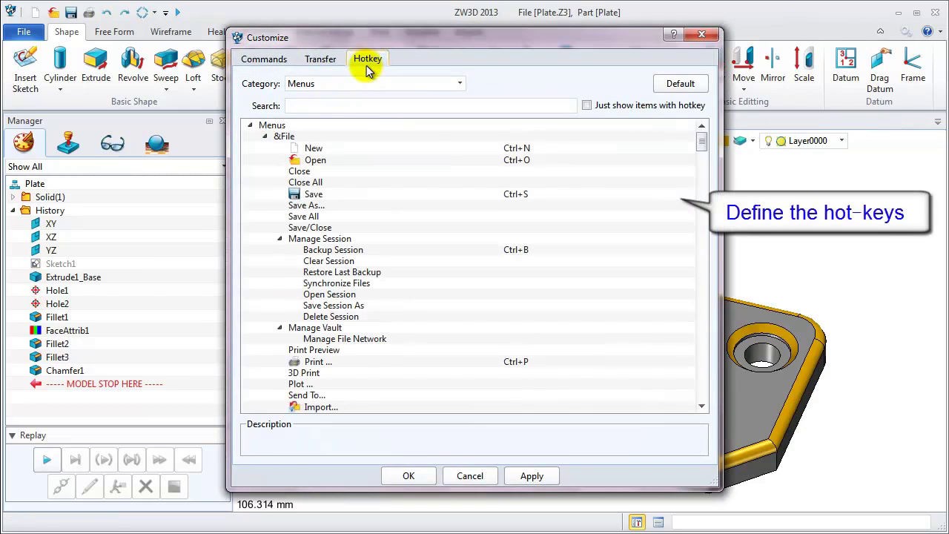
click(355, 83)
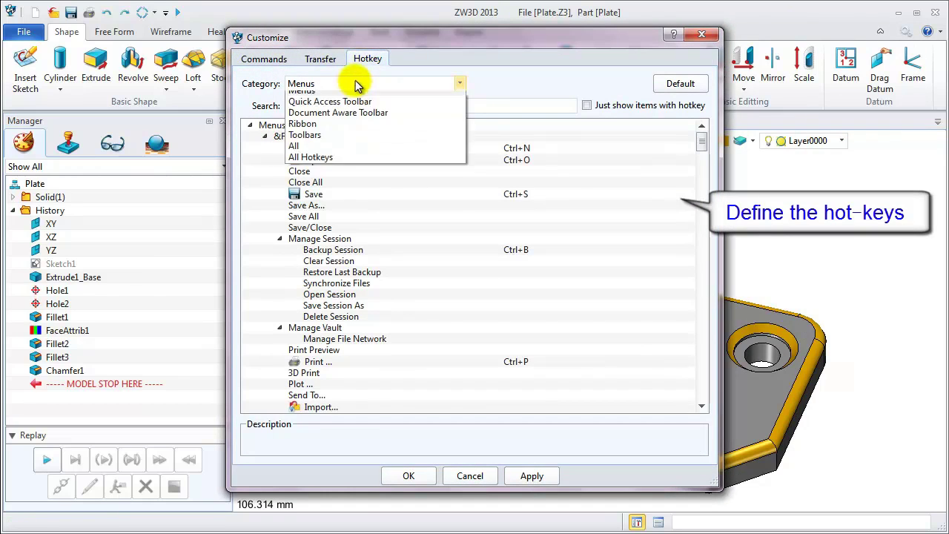
click(304, 131)
click(301, 104)
text(extr)
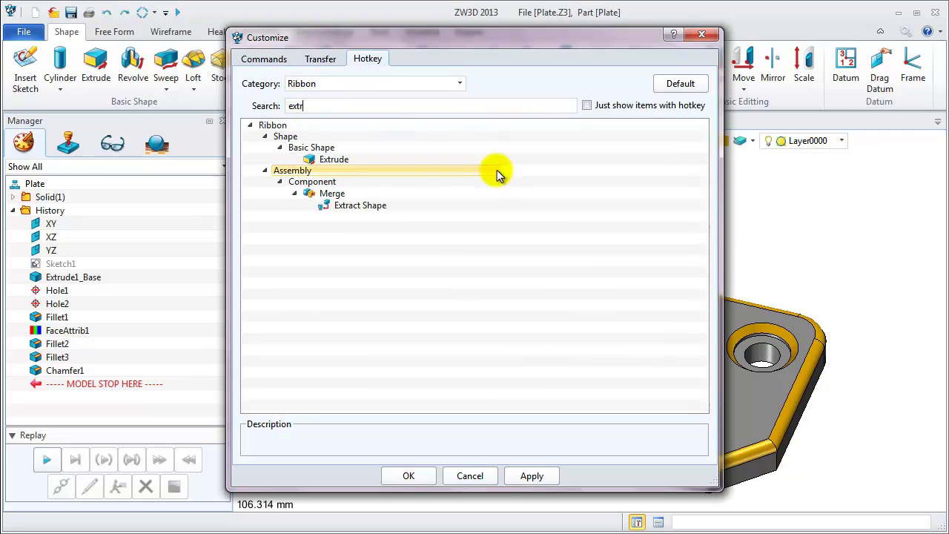
click(529, 161)
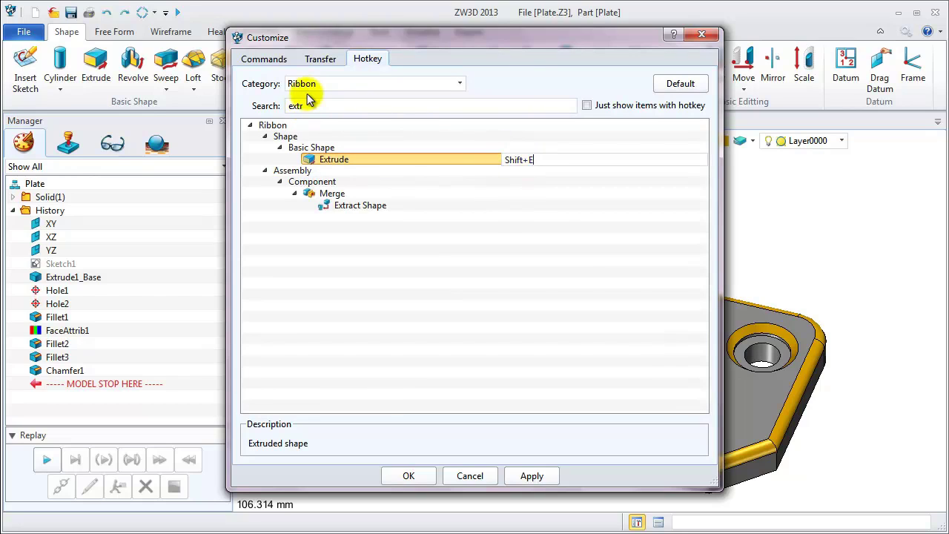
Search 'fillet', assign Shift+F to the Fillet command, and apply the shortcuts.
drag(307, 106, 285, 108)
text(fi)
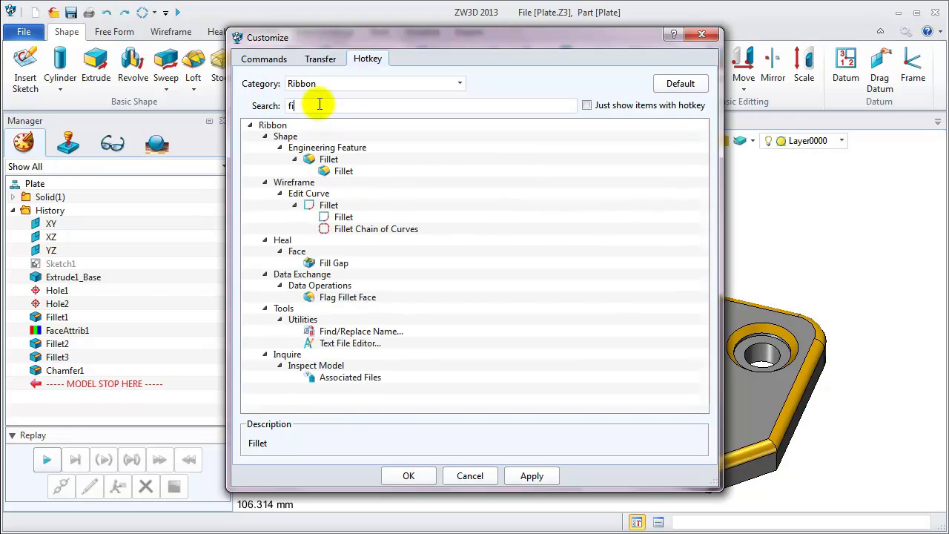
text(llet)
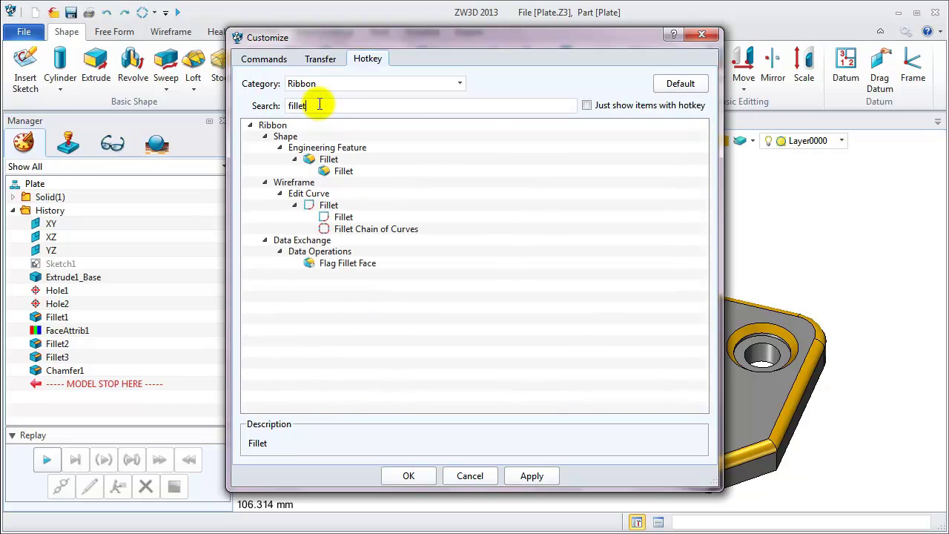
click(544, 171)
click(569, 170)
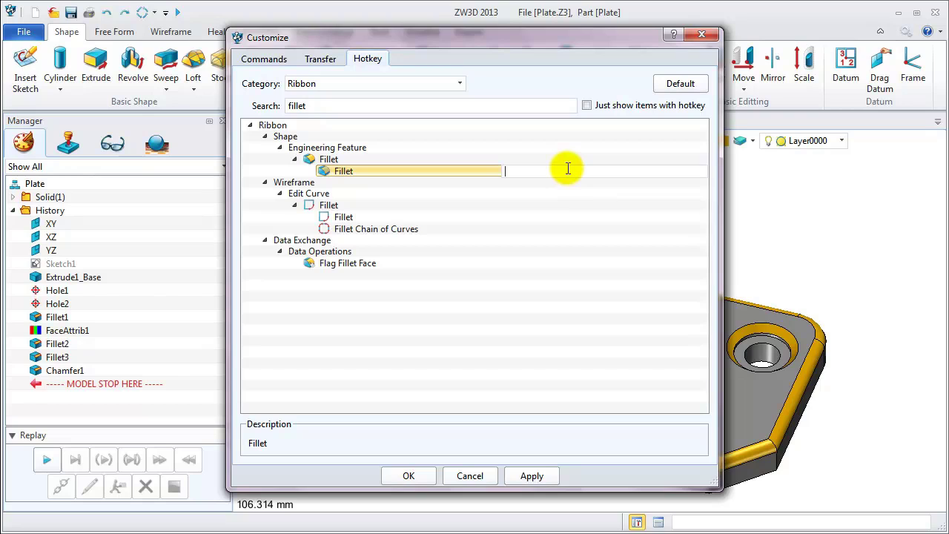
key(shift+f)
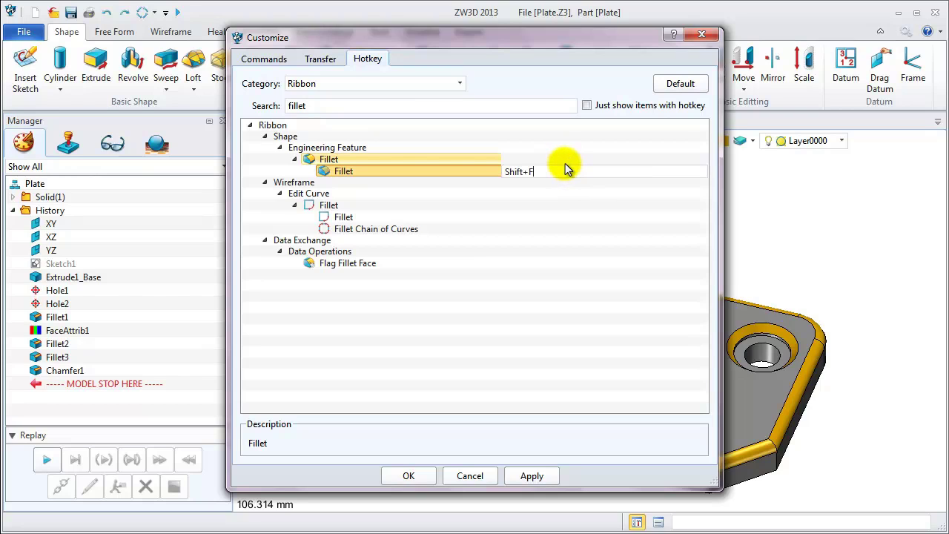
click(534, 476)
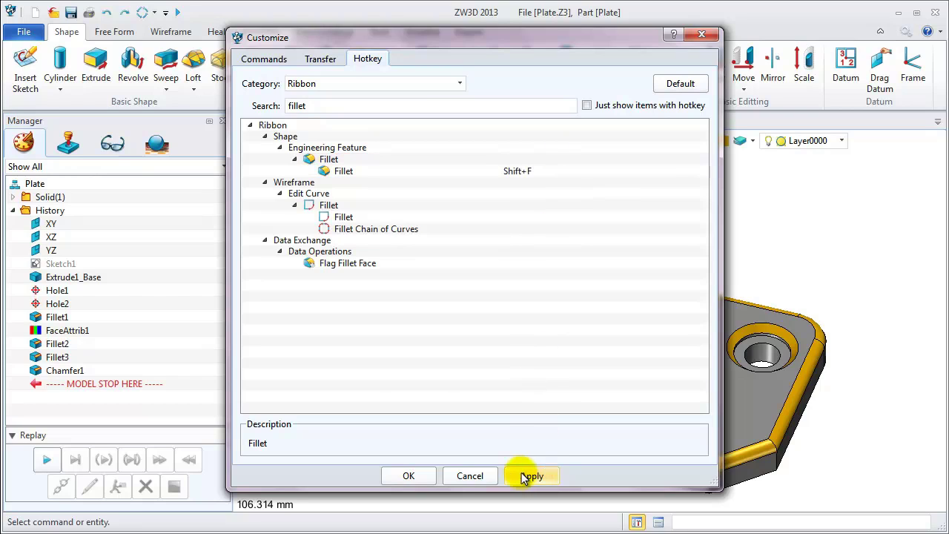
Close the settings, then extrude the slot edge from -37 to -54 with a 4° draft angle.
click(406, 476)
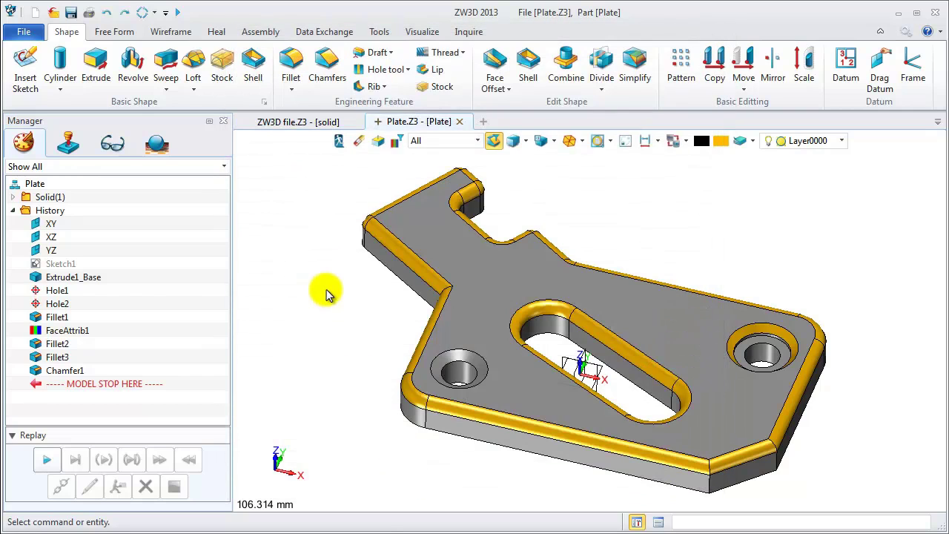
key(e)
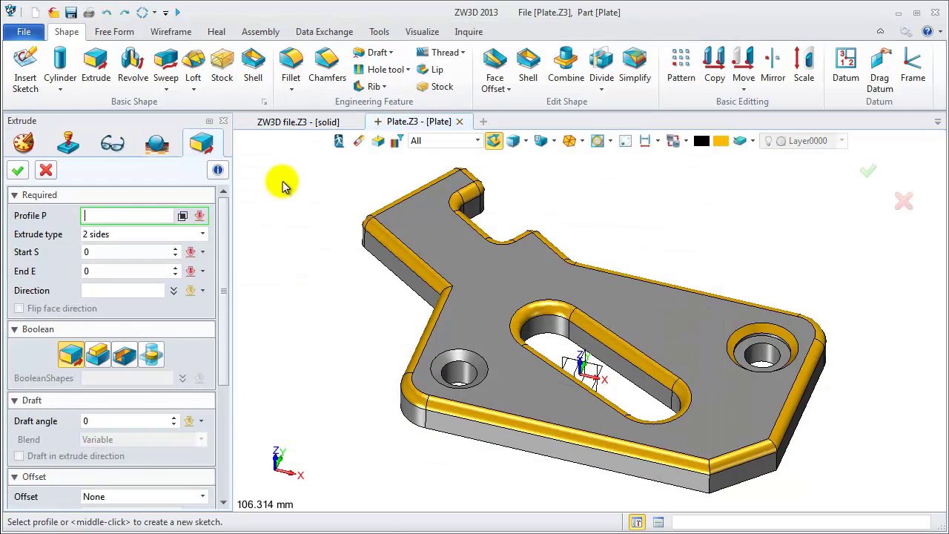
right_click(260, 255)
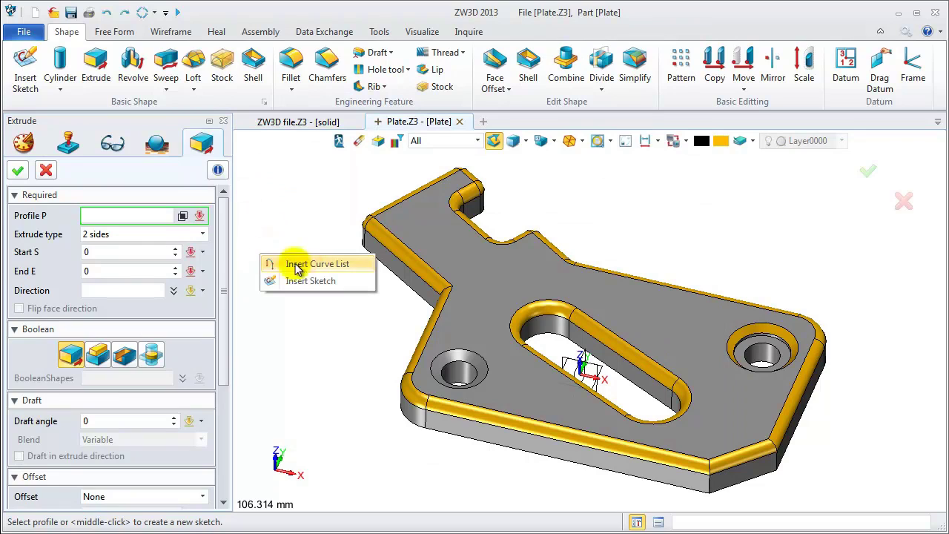
click(305, 264)
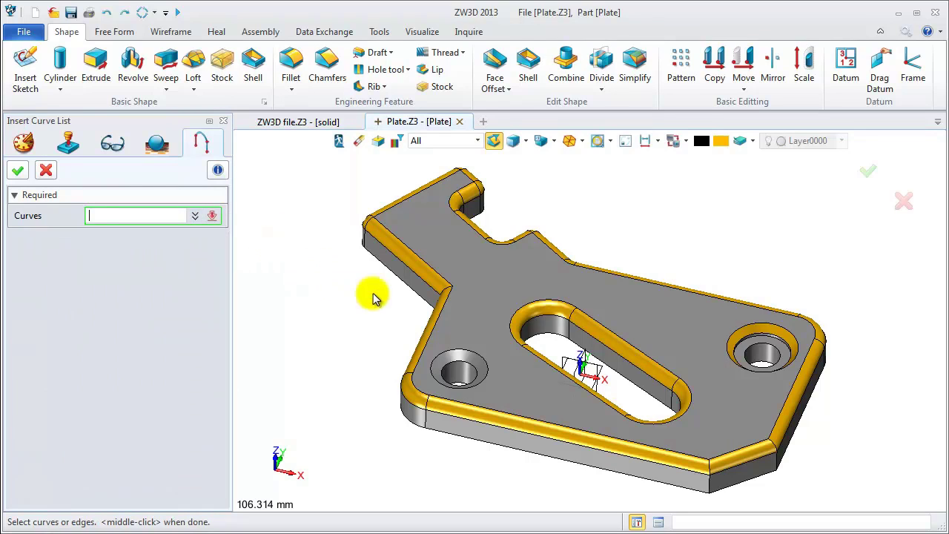
middle_click(545, 326)
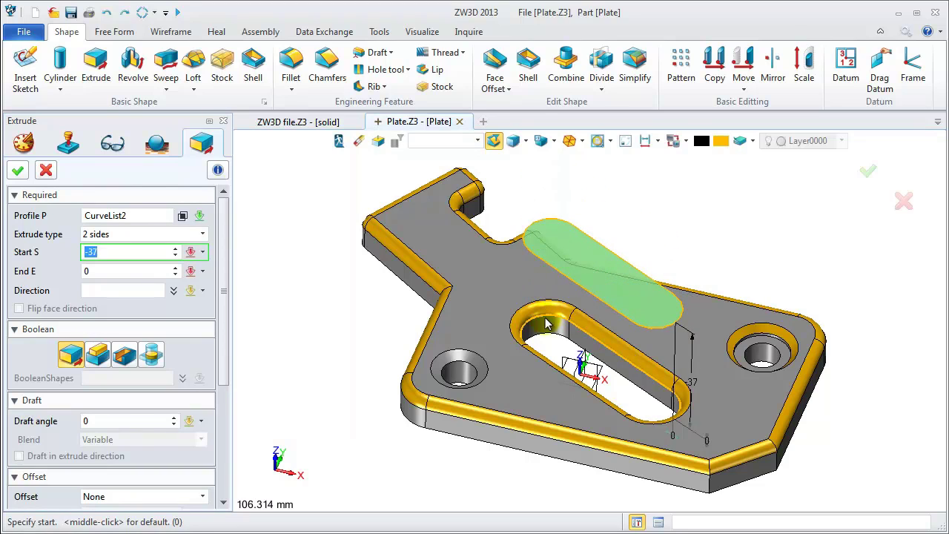
click(546, 254)
click(548, 274)
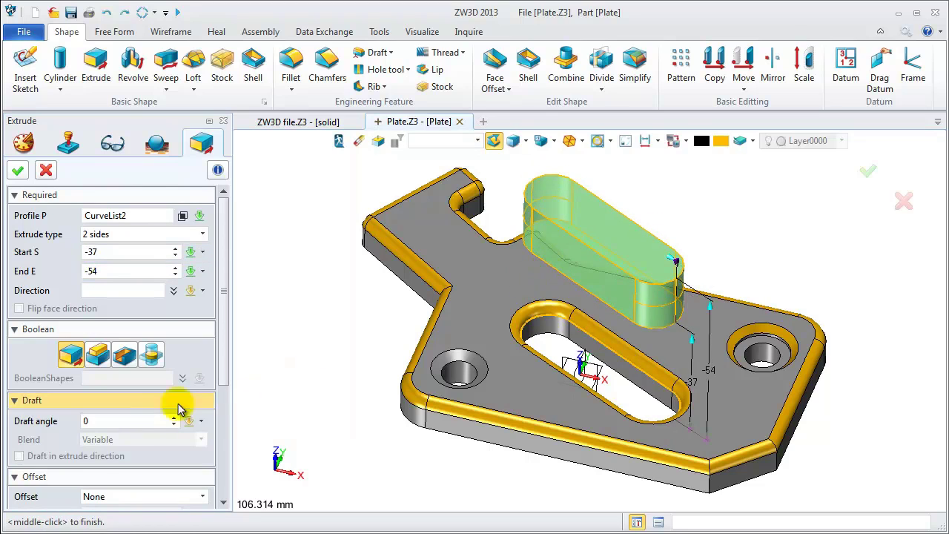
click(110, 421)
text(4)
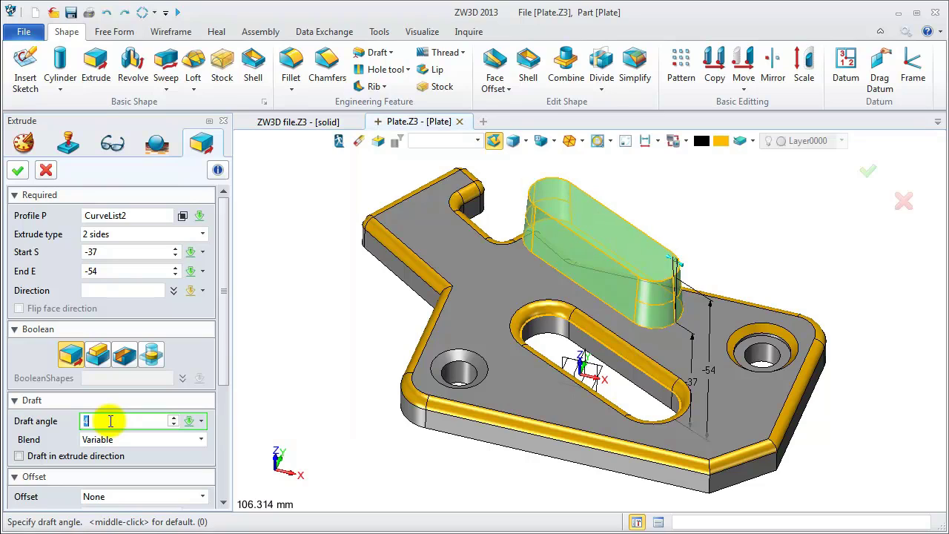
click(18, 170)
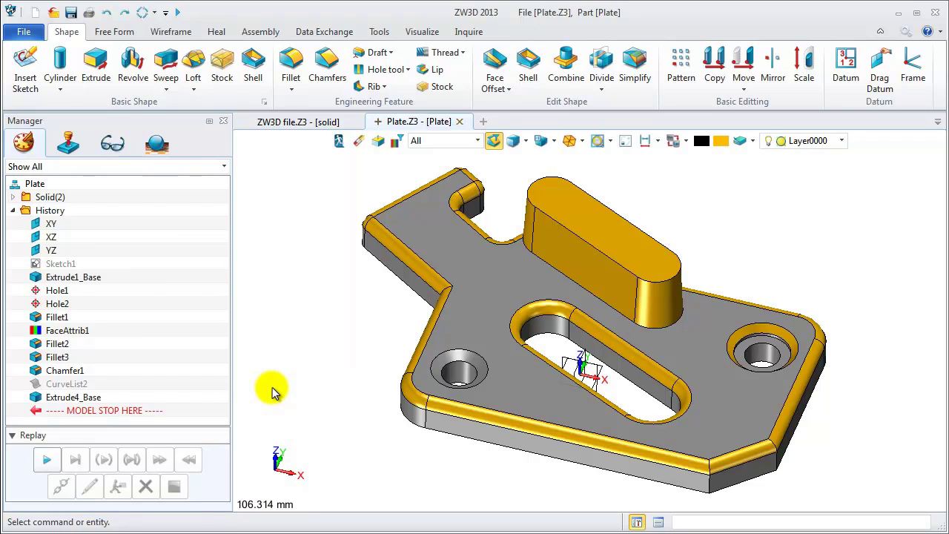
Fillet the new boss's top edge with radius 2.
key(f)
click(639, 279)
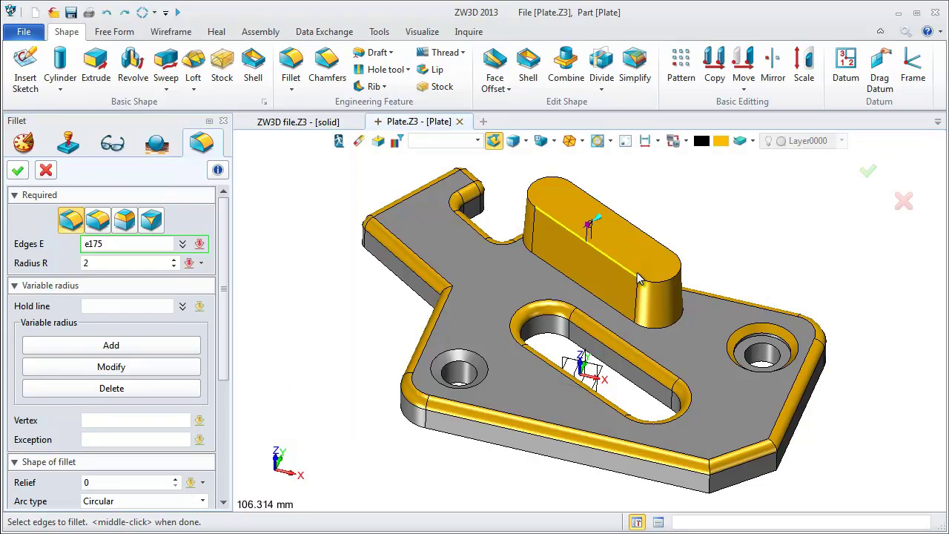
click(18, 171)
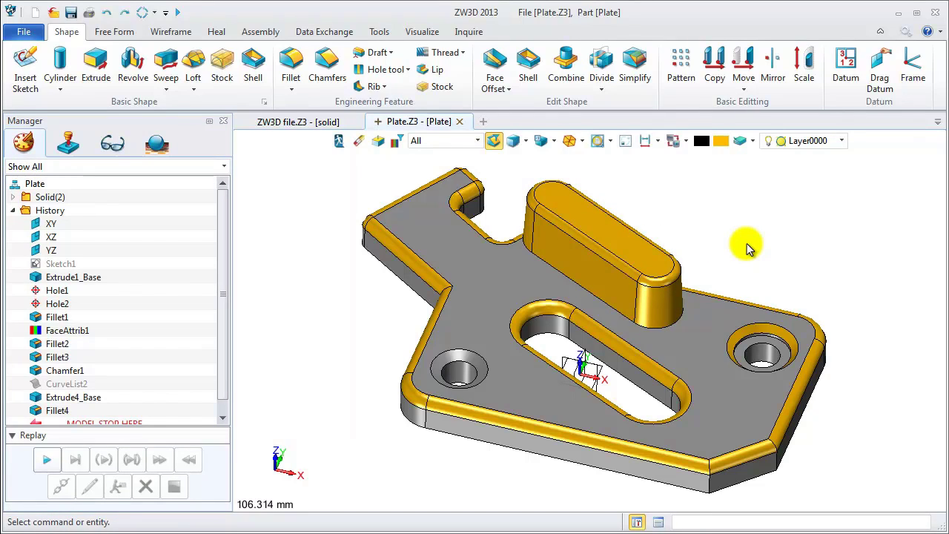
middle_drag(748, 249, 731, 244)
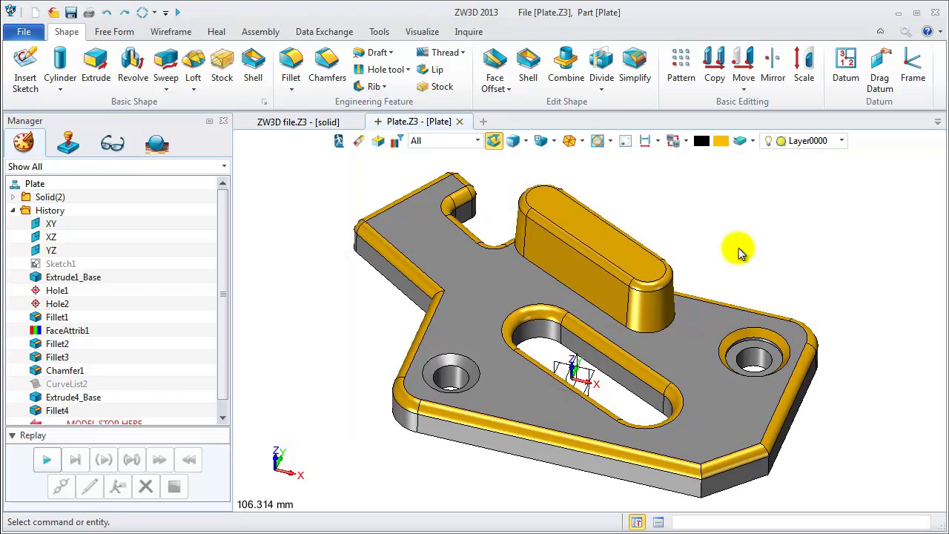